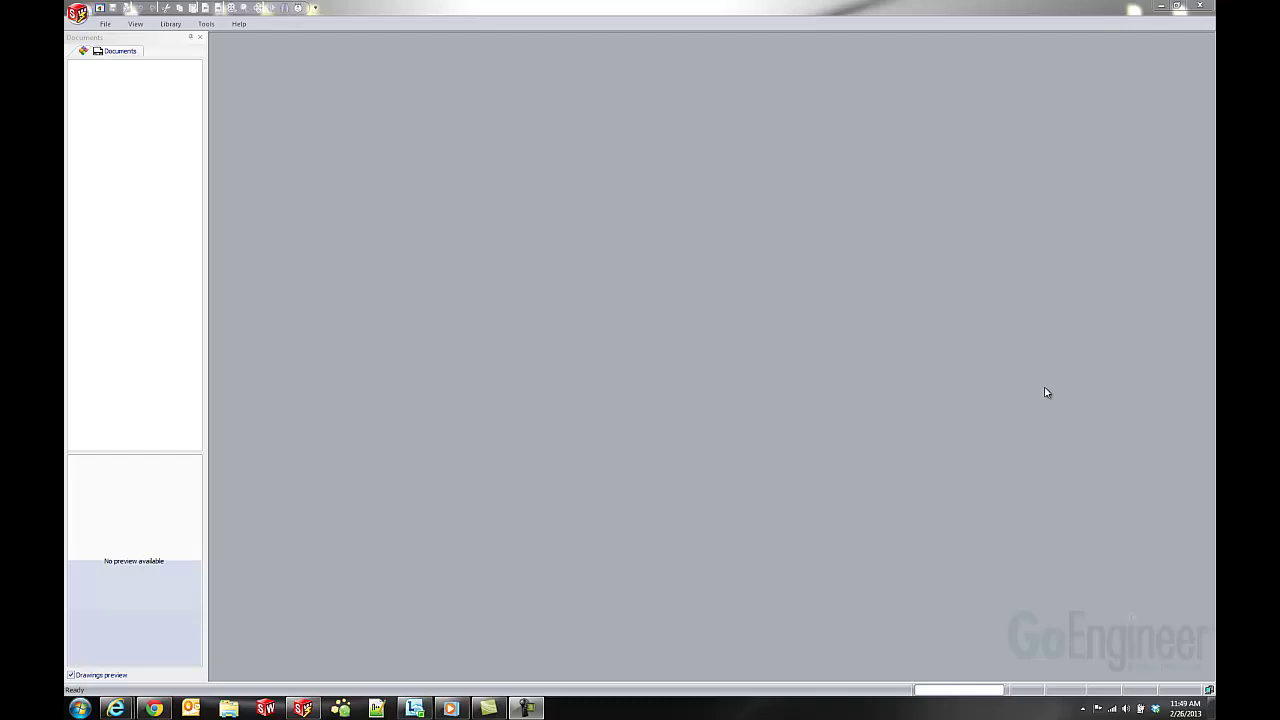
- Open the Cable references manager from the Library tools and maximize its window
{"action": "left_click", "coordinate": [170, 24]}
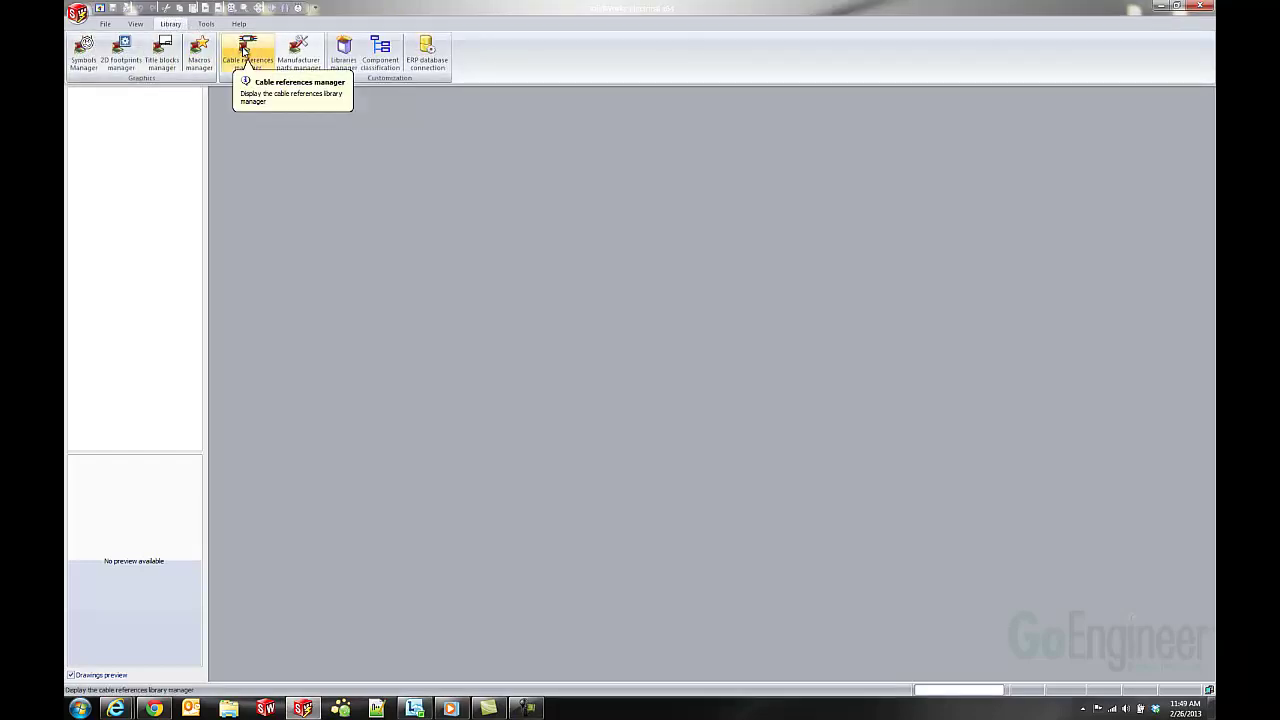
{"action": "left_click", "coordinate": [243, 51]}
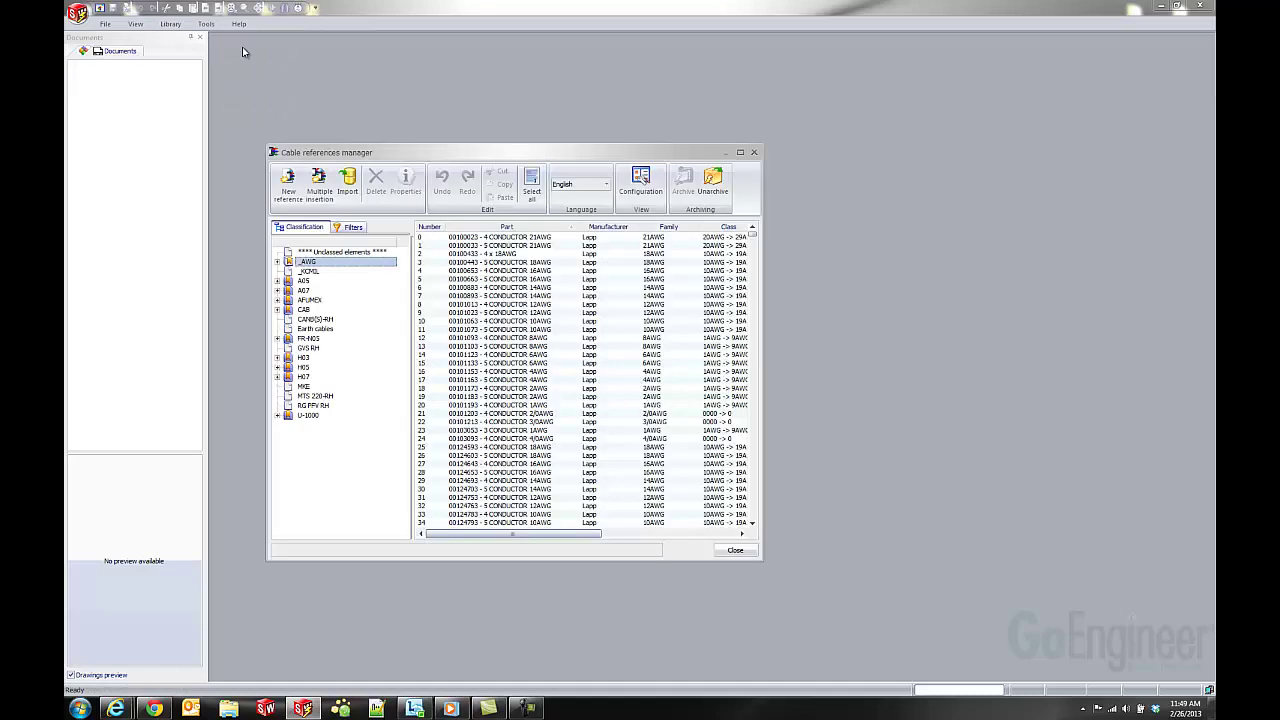
{"action": "left_click", "coordinate": [740, 152]}
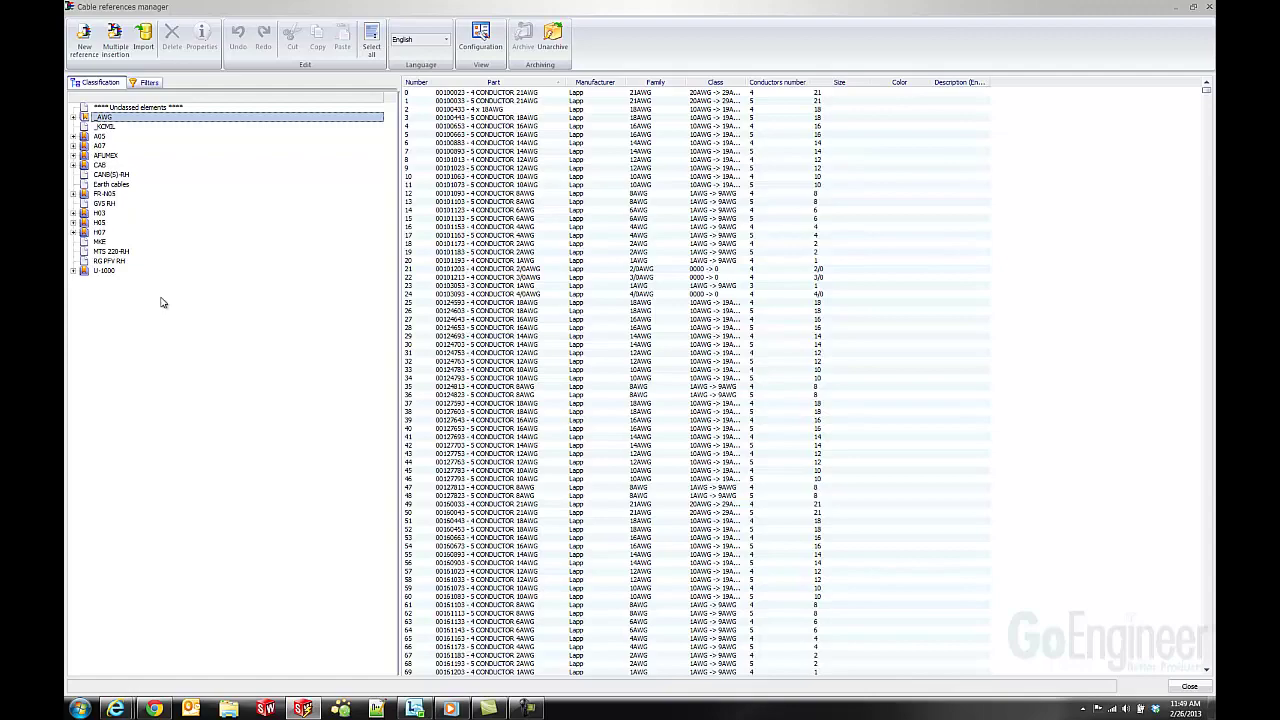
- Start a new cable reference with Gauge (AWG standard) size standard, keeping English as language
{"action": "left_click", "coordinate": [85, 38]}
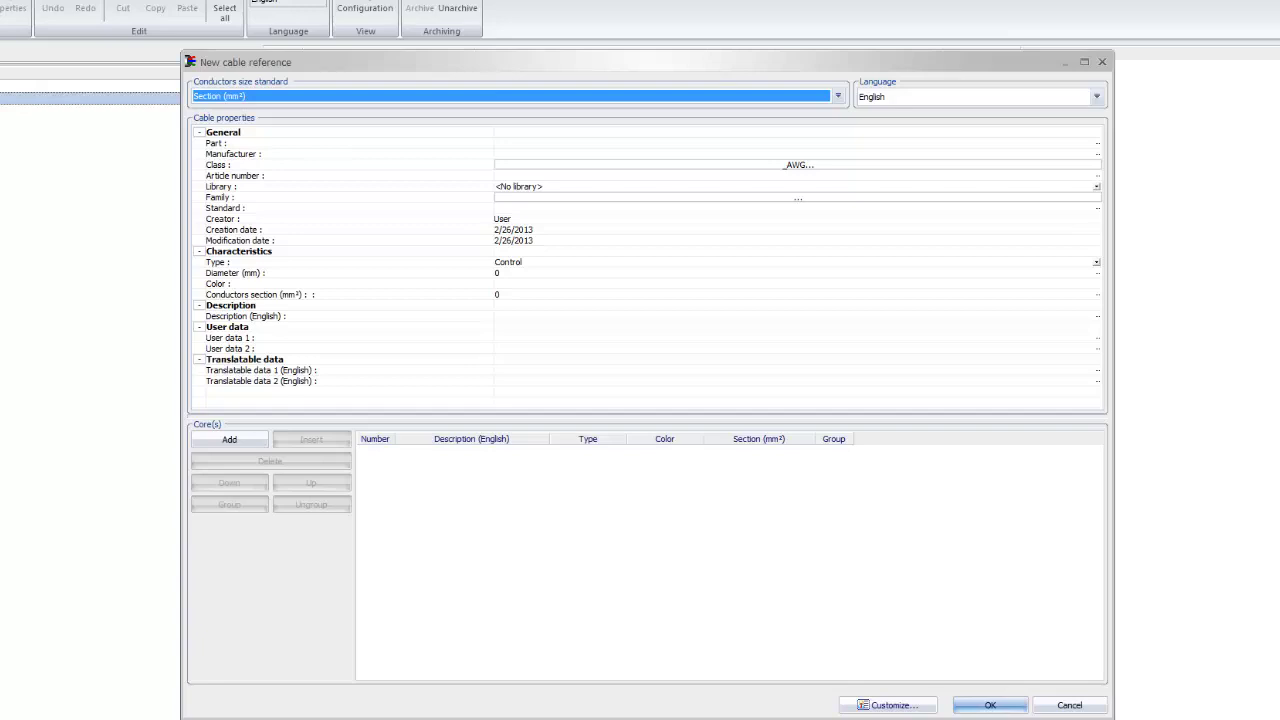
{"action": "left_click", "coordinate": [666, 95]}
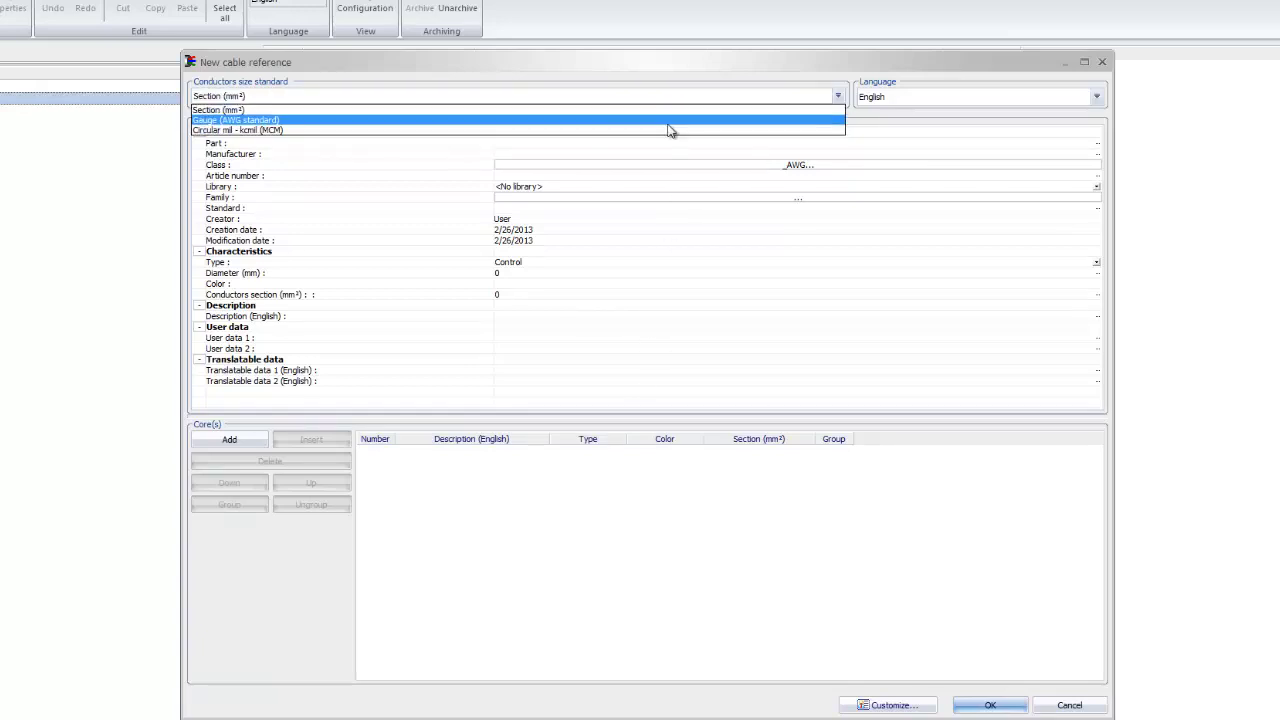
{"action": "left_click", "coordinate": [668, 122]}
{"action": "left_click", "coordinate": [909, 97]}
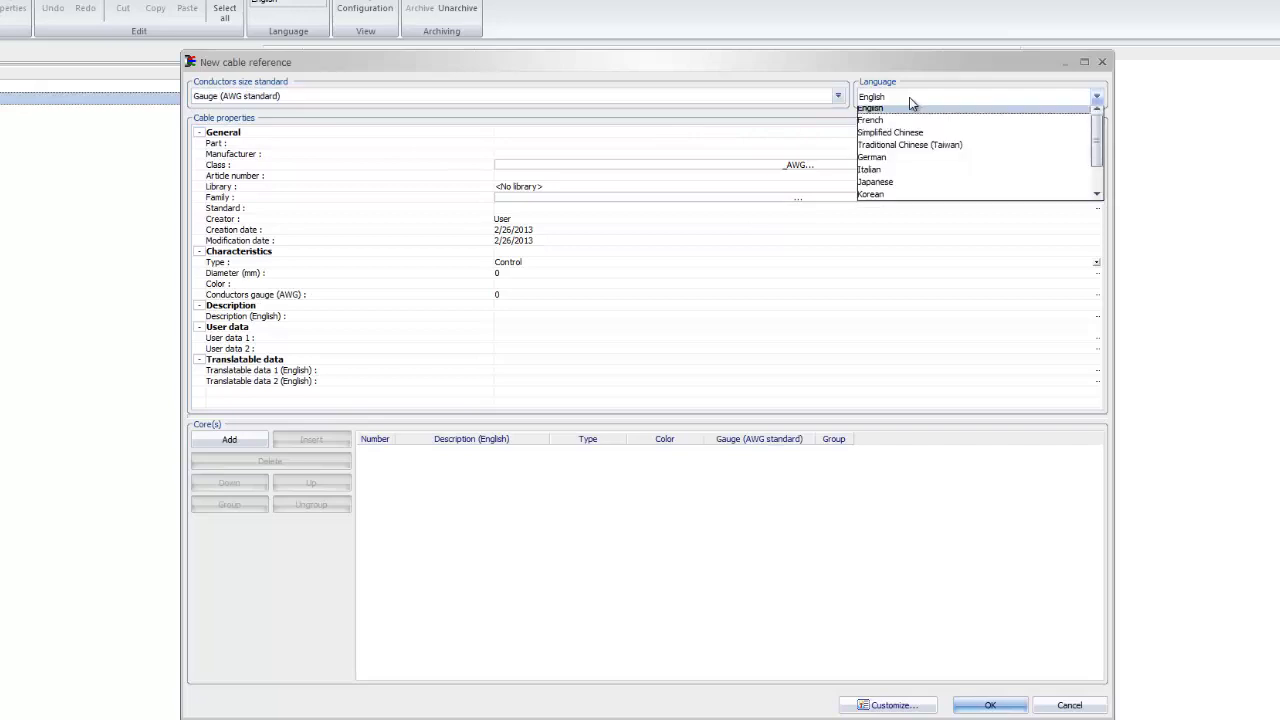
{"action": "left_click", "coordinate": [909, 97]}
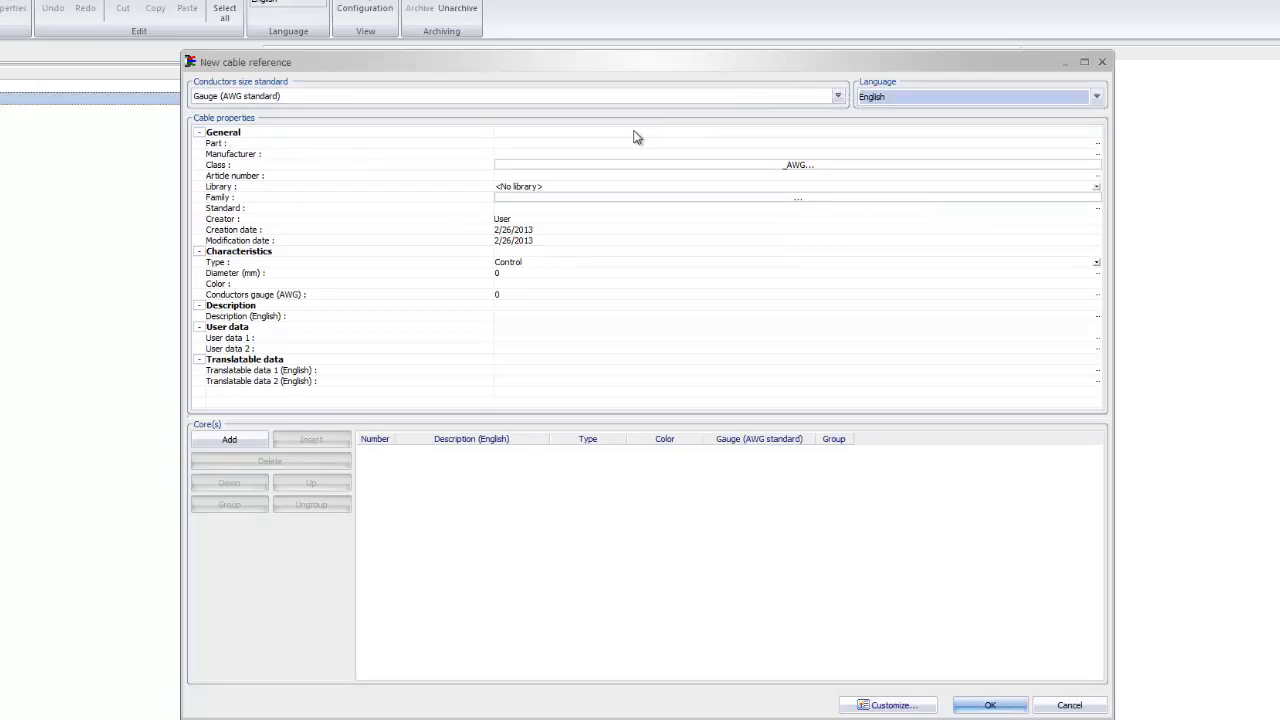
- Enter part 001011-3PAIR 22AWG and manufacturer GoEngineer
{"action": "left_click", "coordinate": [582, 143]}
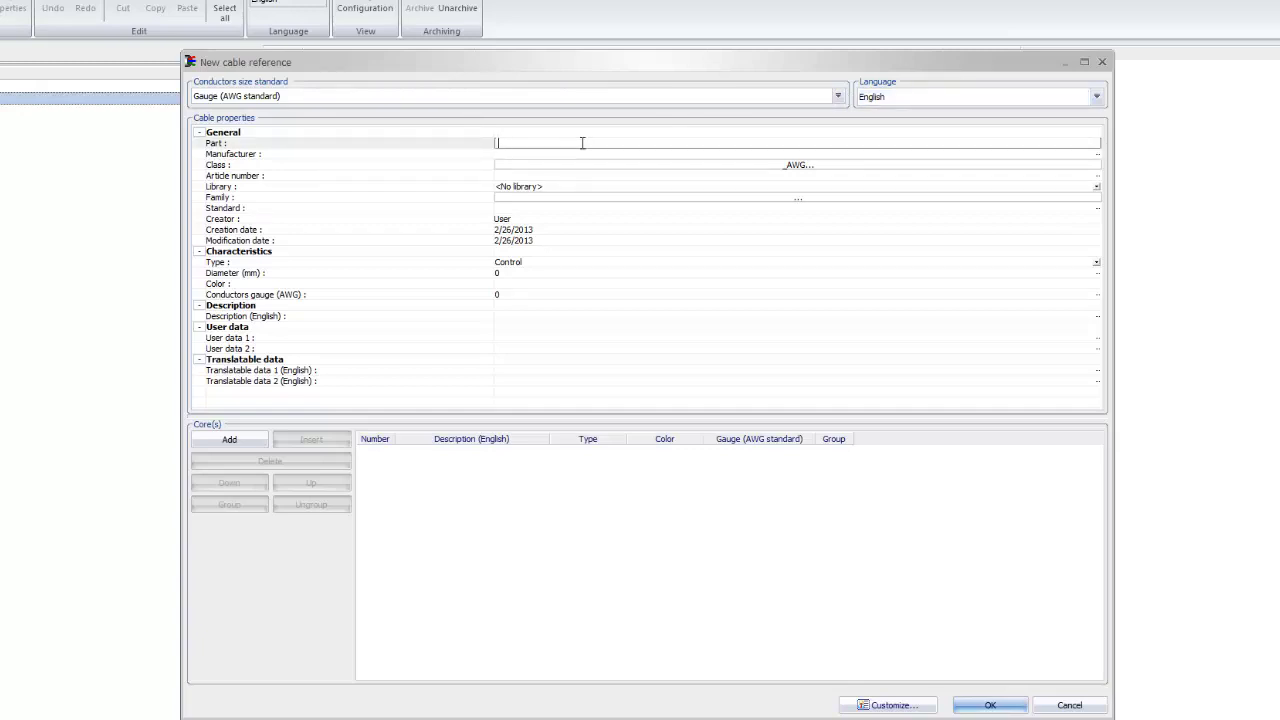
{"action": "type", "text": "001011-3PAIR 22AWG"}
{"action": "key", "text": "Return"}
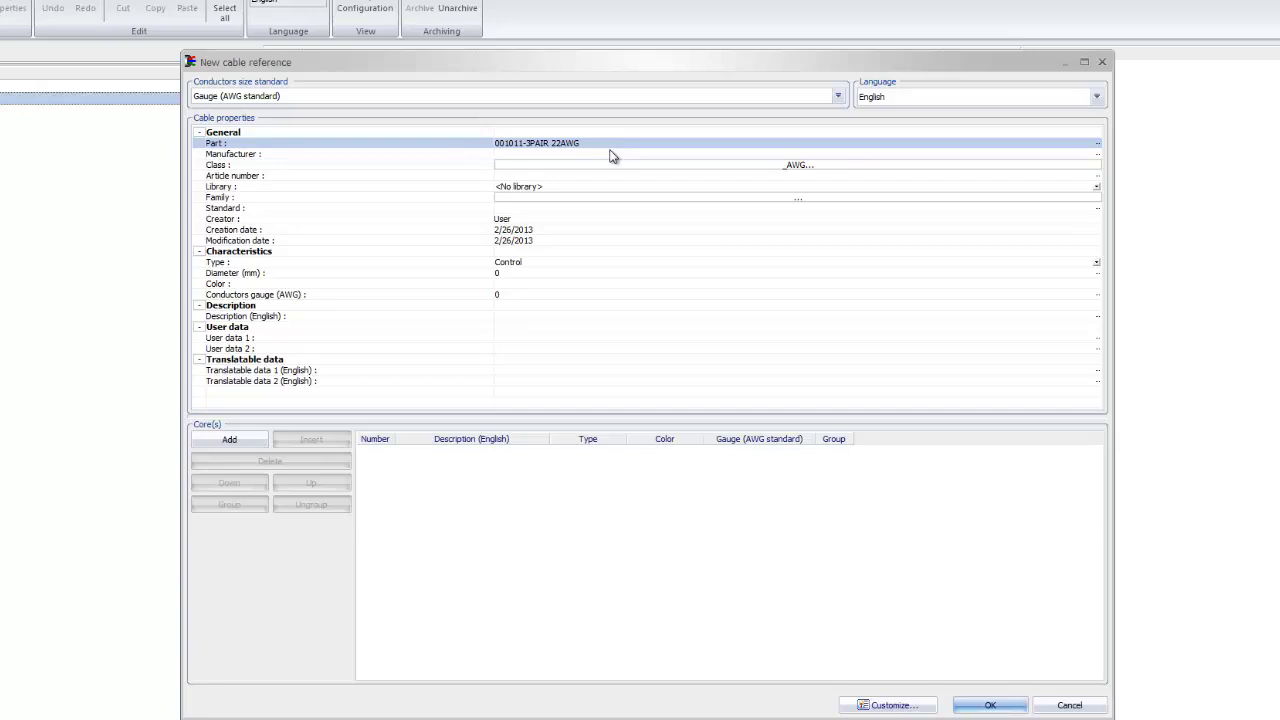
{"action": "left_click", "coordinate": [608, 151]}
{"action": "type", "text": "G"}
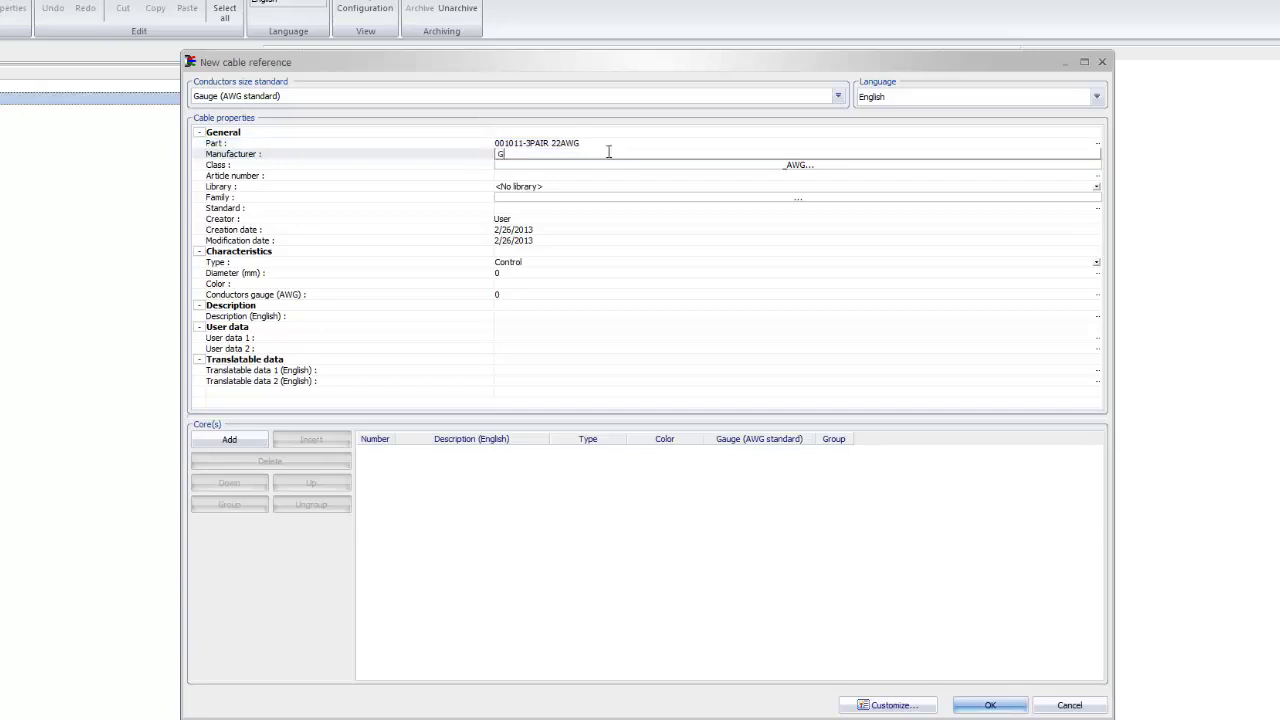
{"action": "type", "text": "oEngineer"}
{"action": "key", "text": "Return"}
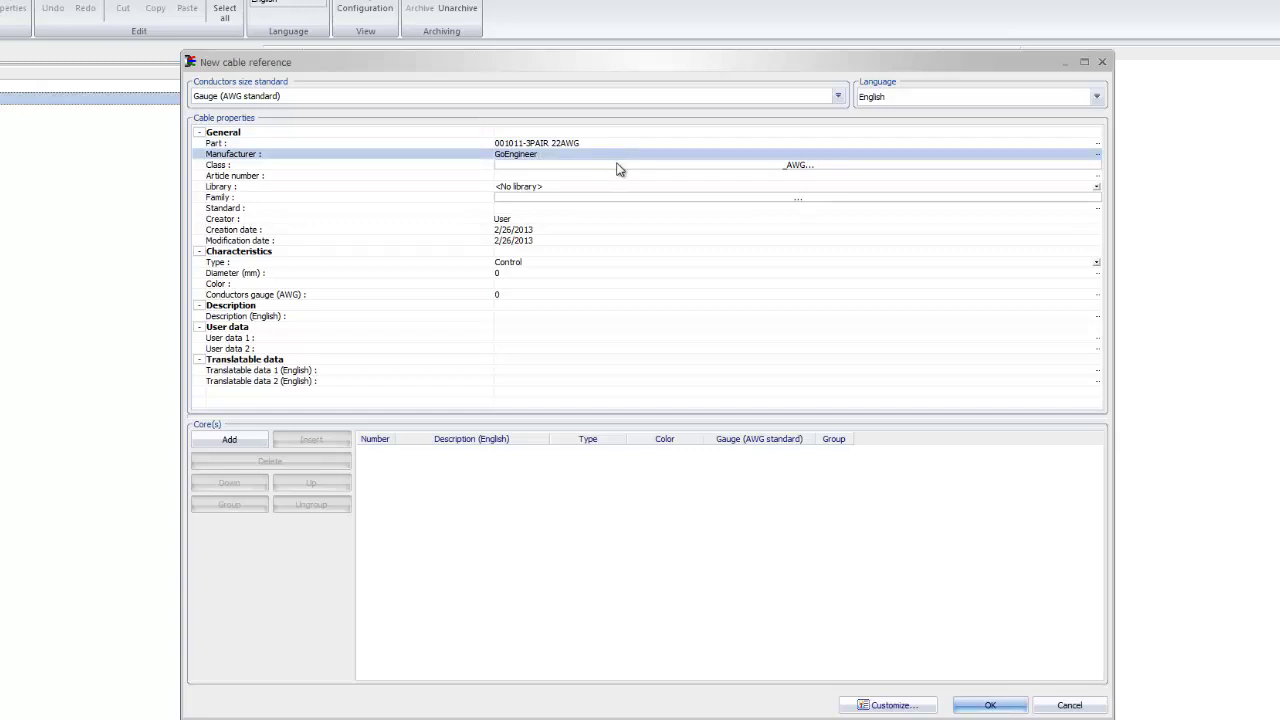
- Assign class _AWG\20AWG -> 29AWG, library AWG_CABLE and cable family 22AWG
{"action": "left_click", "coordinate": [622, 168]}
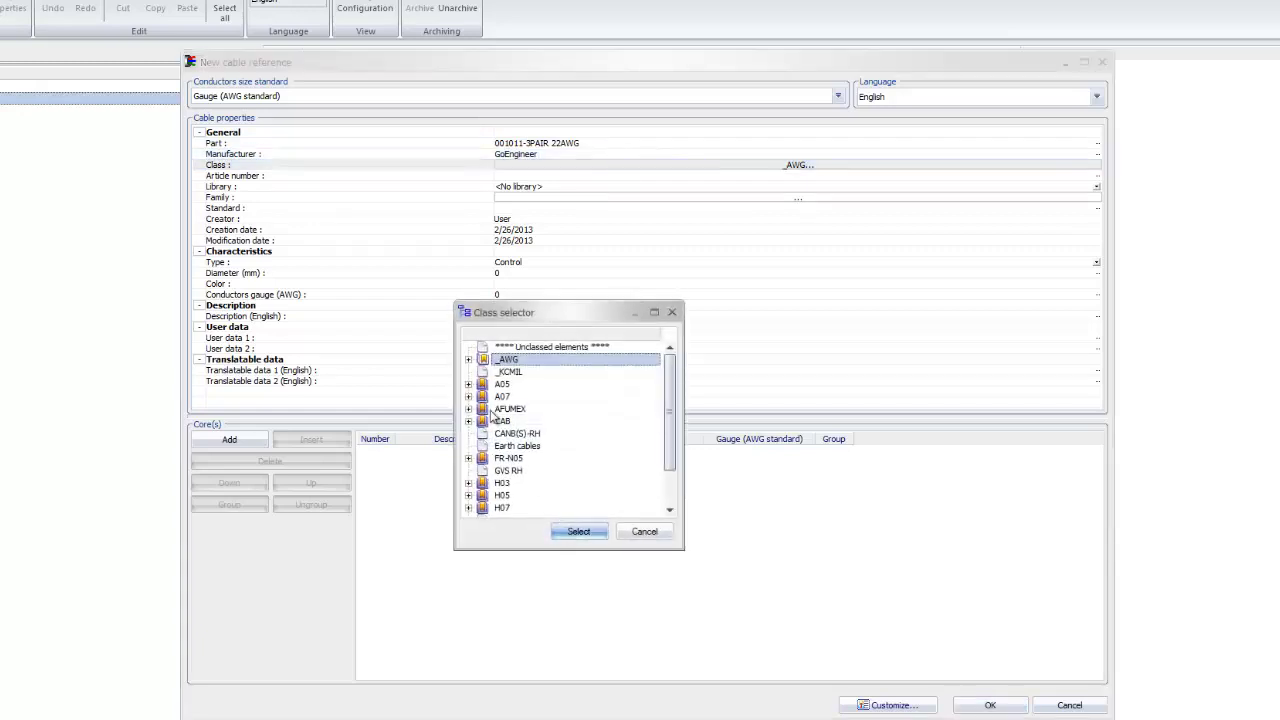
{"action": "left_click", "coordinate": [470, 361]}
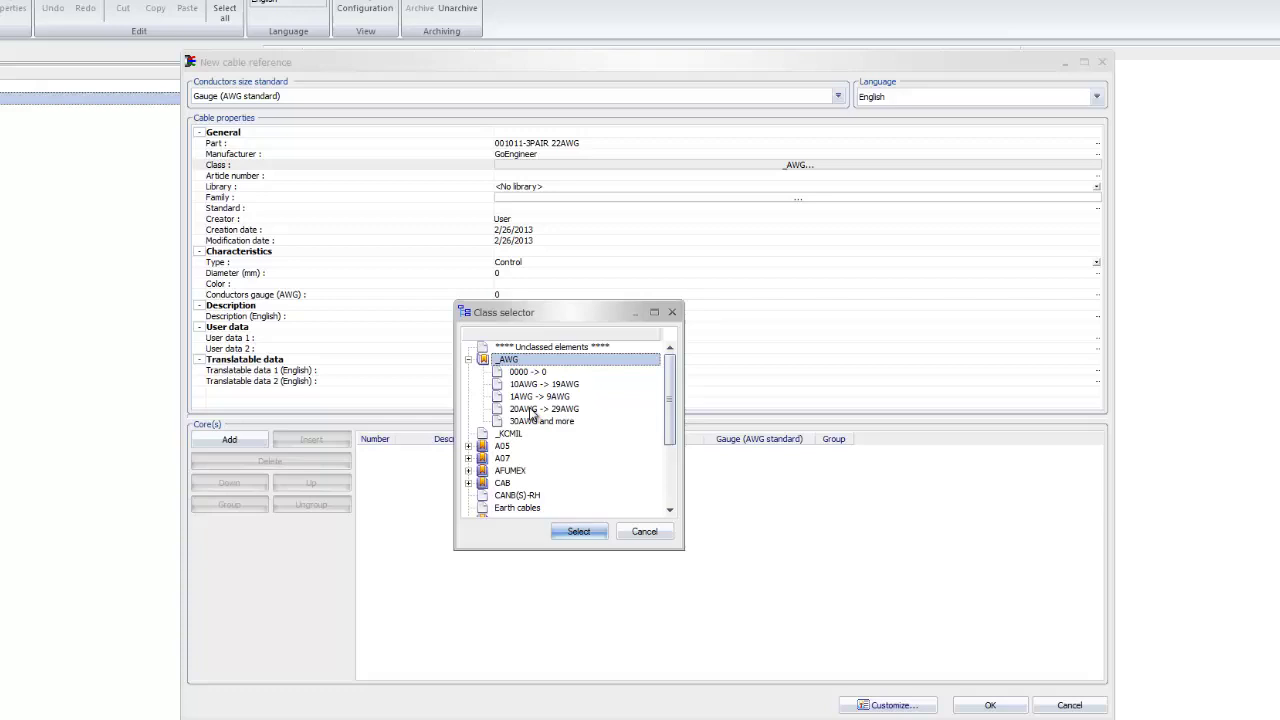
{"action": "left_click", "coordinate": [531, 410]}
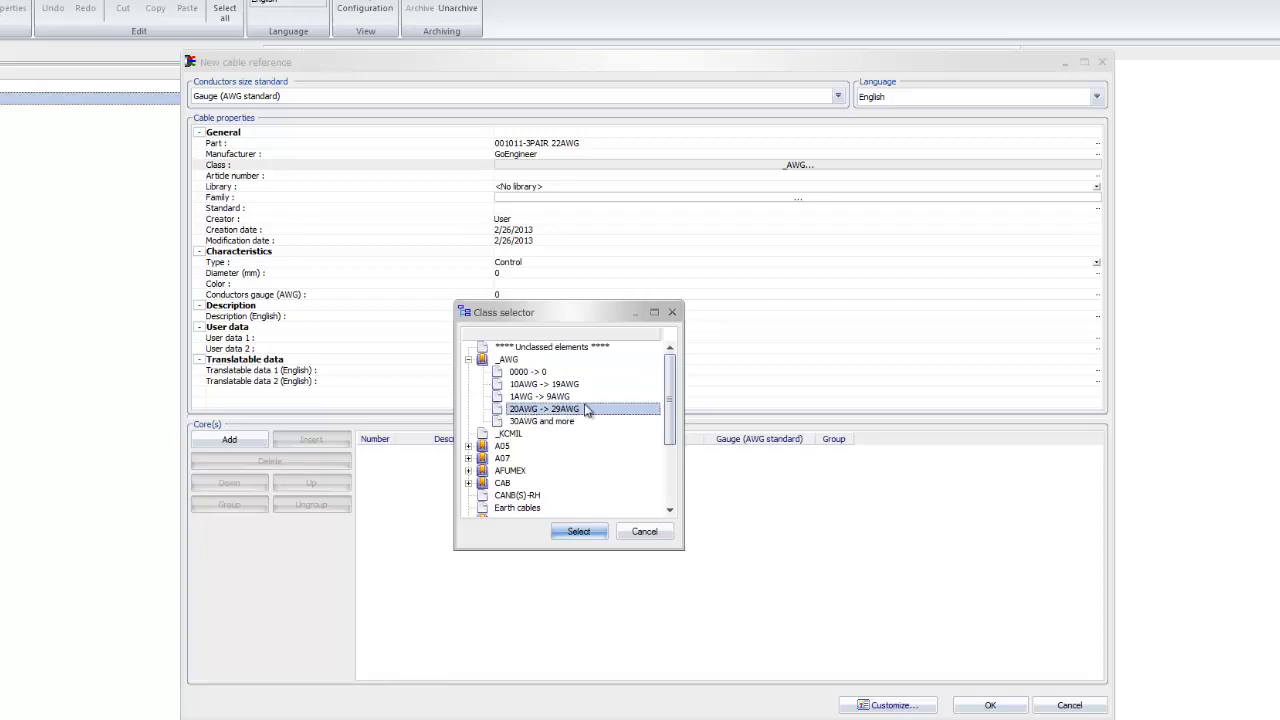
{"action": "left_click", "coordinate": [580, 530]}
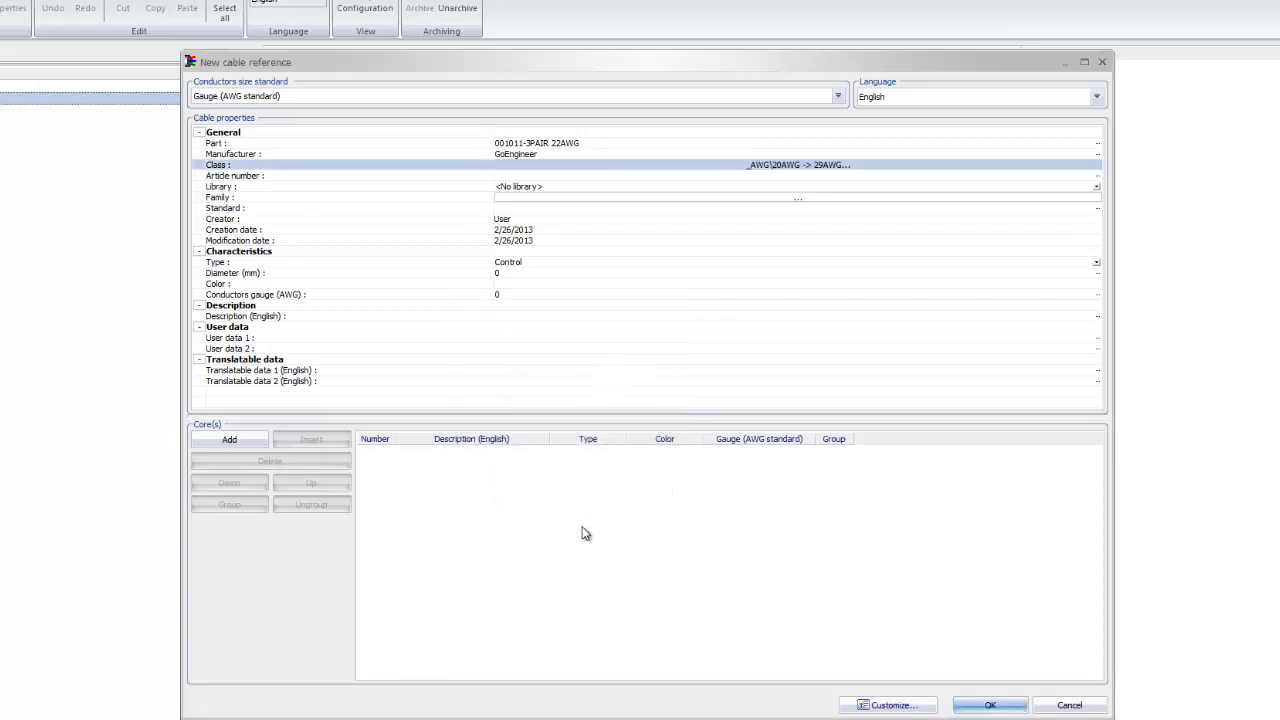
{"action": "left_click", "coordinate": [591, 188]}
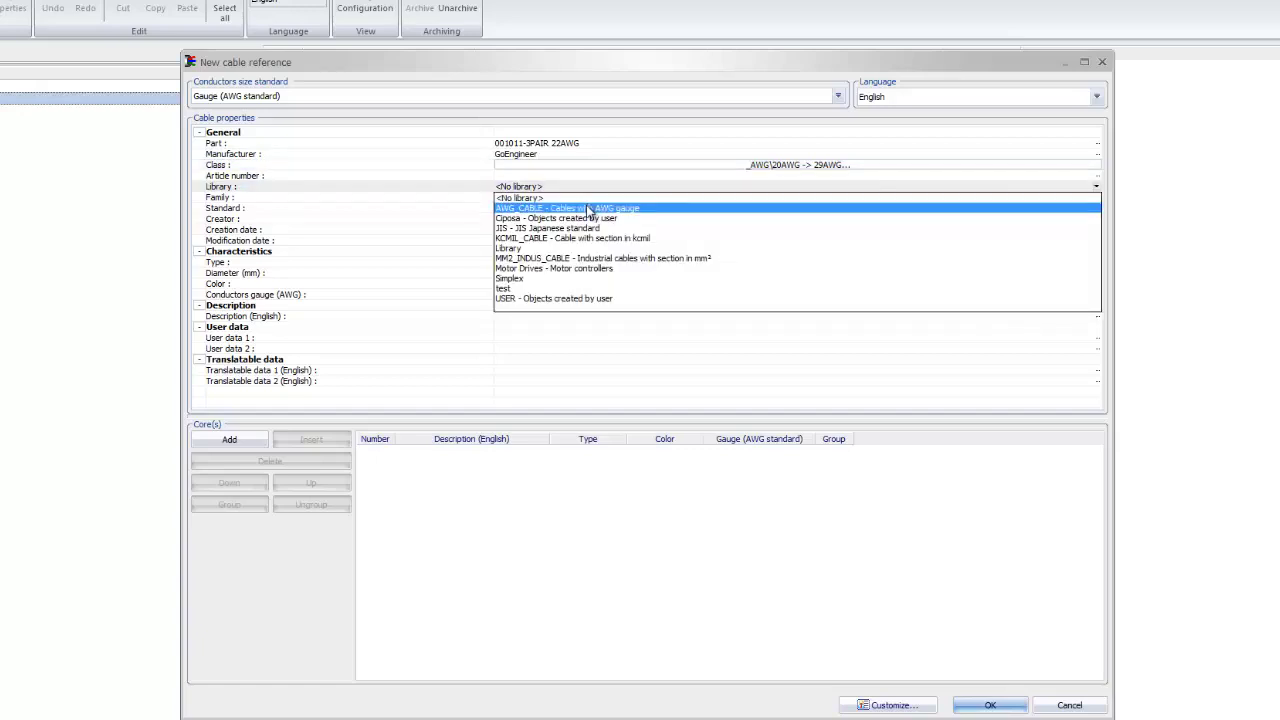
{"action": "left_click", "coordinate": [586, 209]}
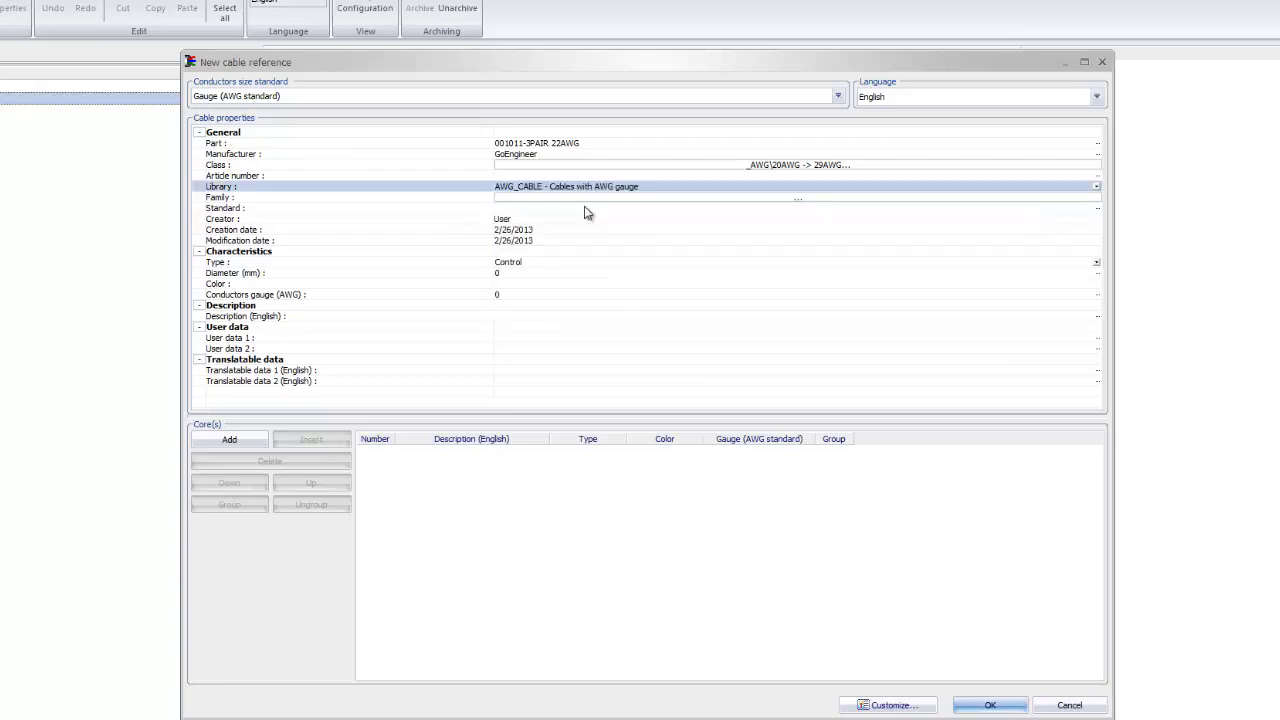
{"action": "left_click", "coordinate": [589, 199]}
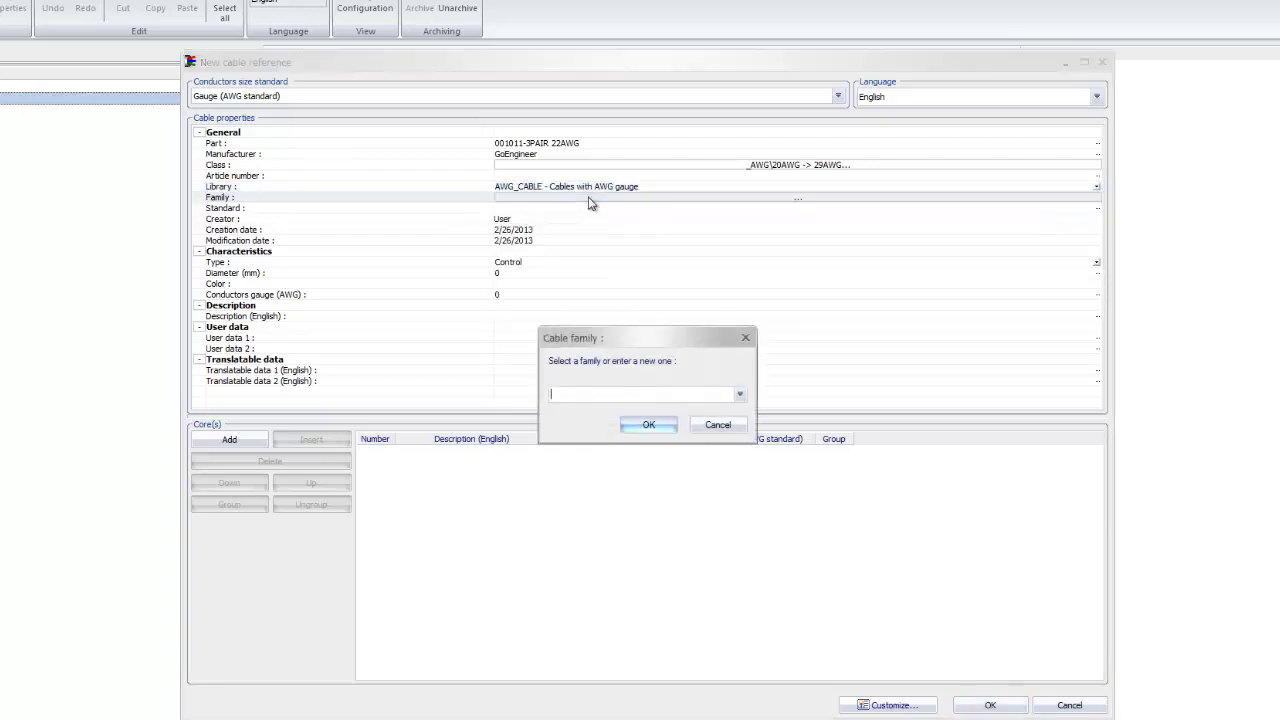
{"action": "type", "text": "22AWG"}
{"action": "key", "text": "Return"}
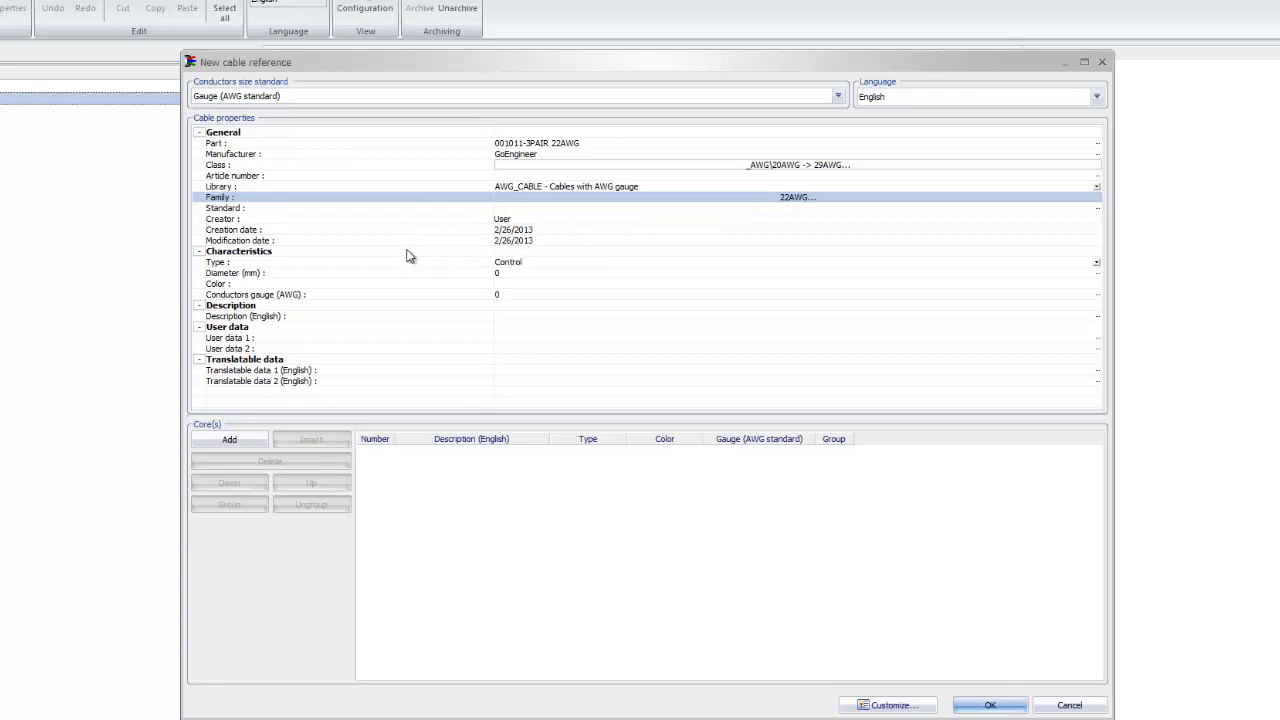
- Set type Miscellaneous, diameter 10 mm and conductor gauge 22 AWG, leaving the colour unset
{"action": "left_click", "coordinate": [521, 265]}
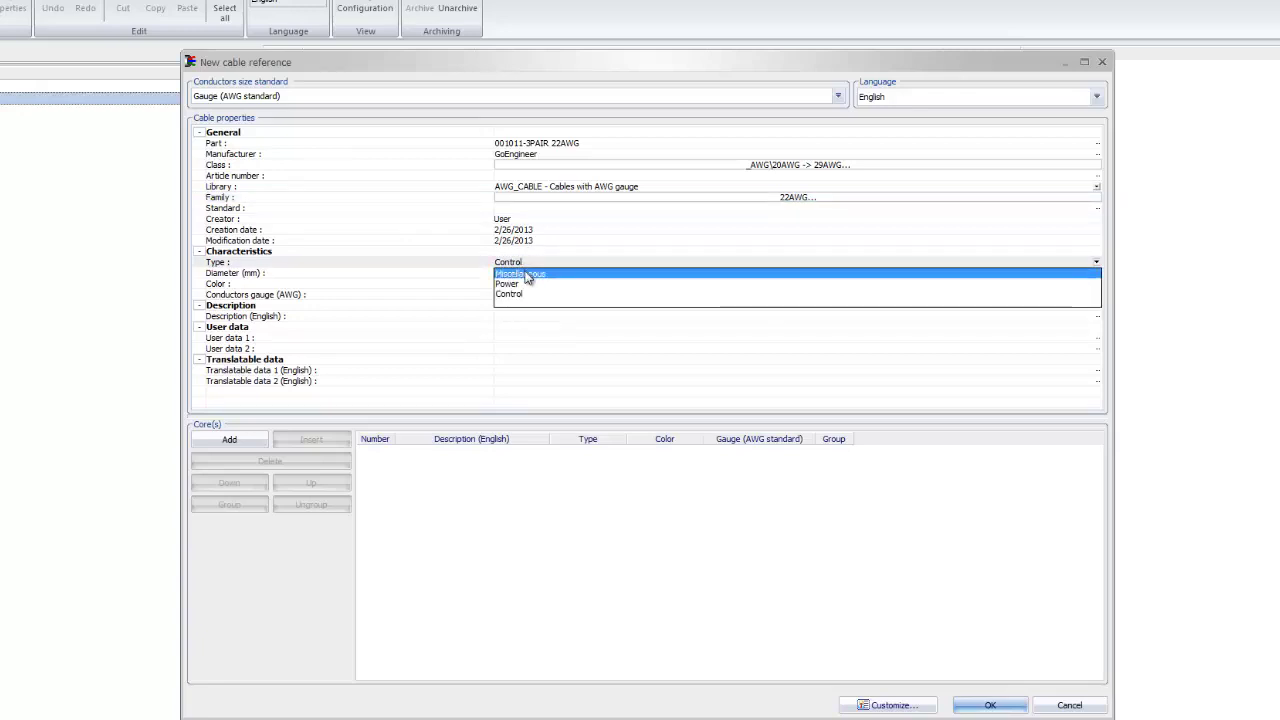
{"action": "left_click", "coordinate": [525, 273]}
{"action": "left_click", "coordinate": [526, 272]}
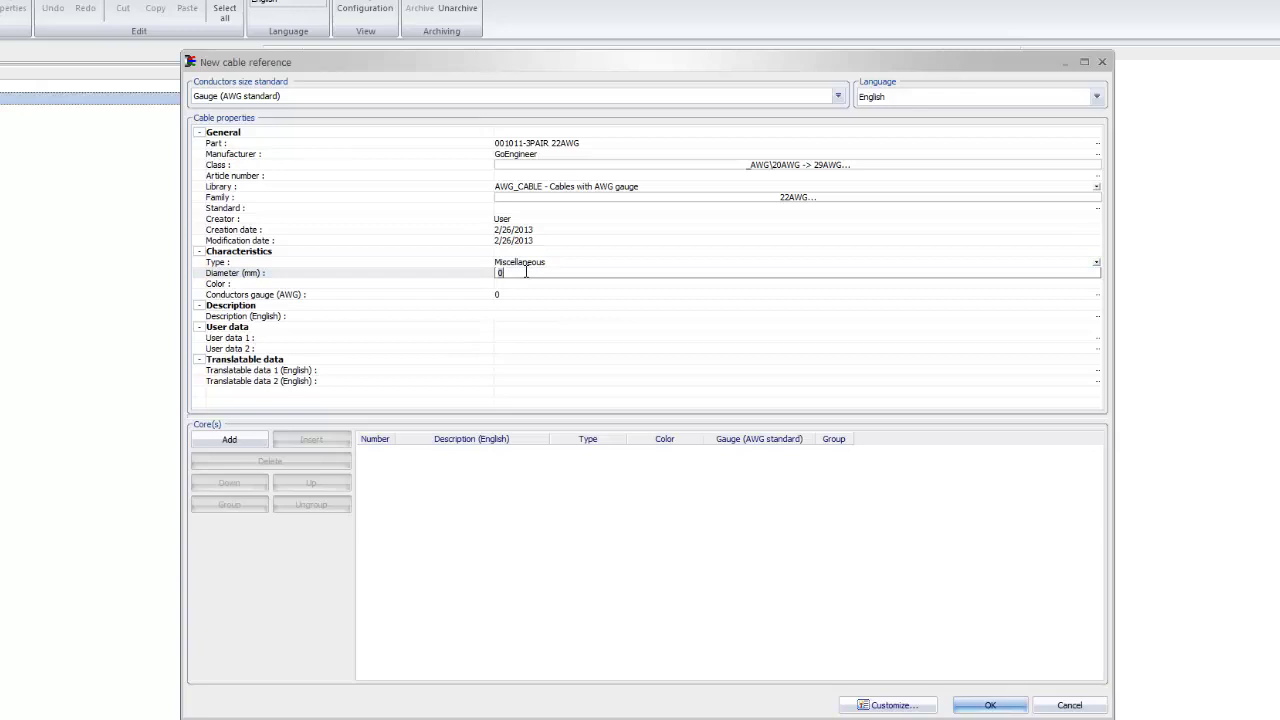
{"action": "type", "text": "10"}
{"action": "key", "text": "Return"}
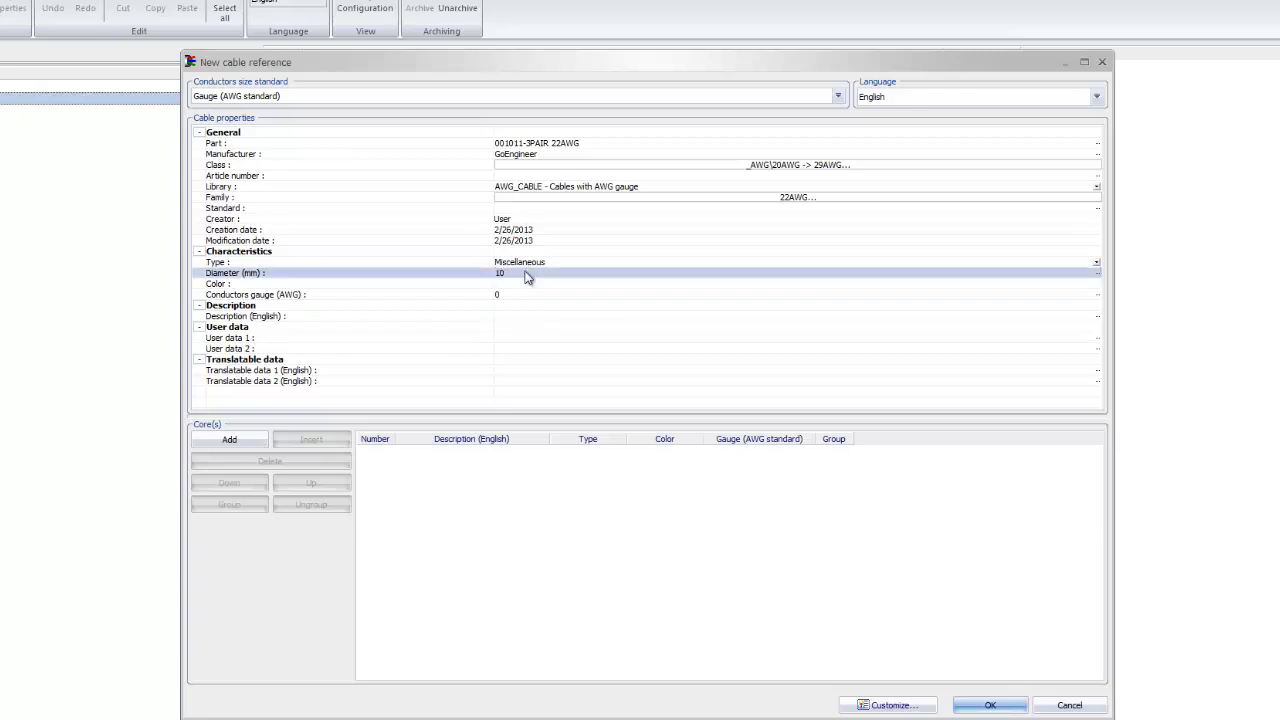
{"action": "left_click", "coordinate": [537, 286]}
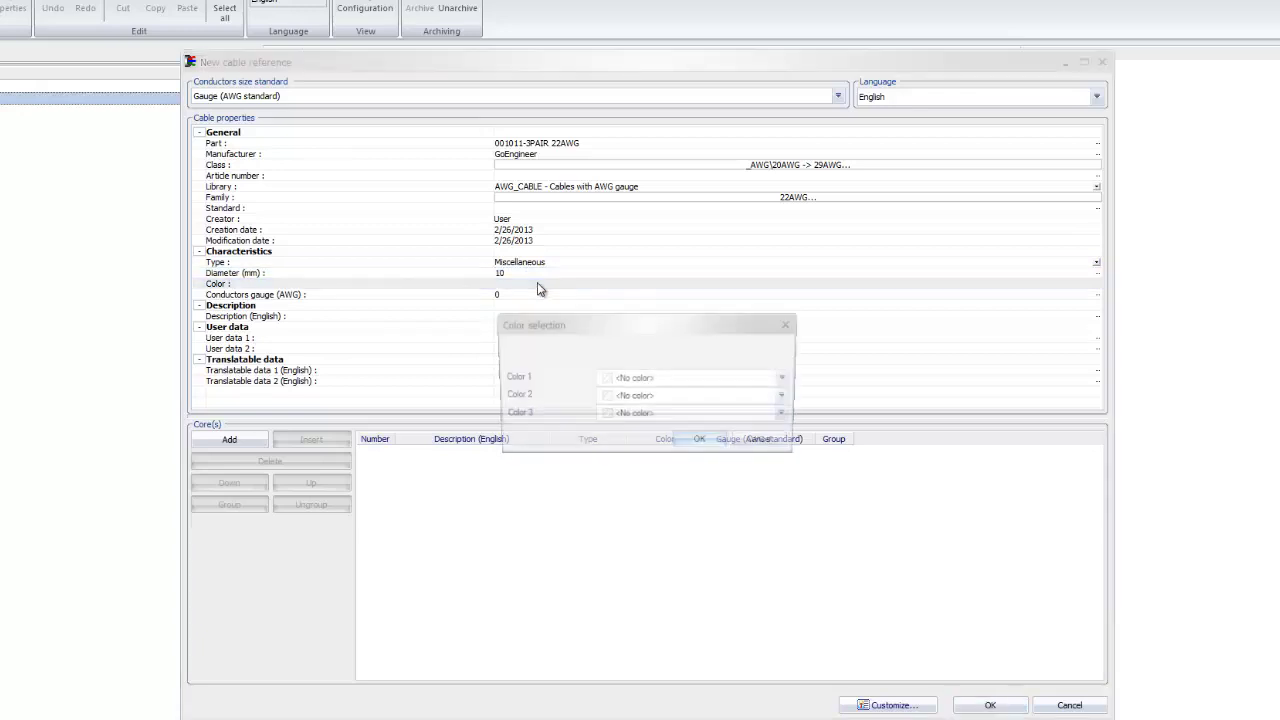
{"action": "key", "text": "Return"}
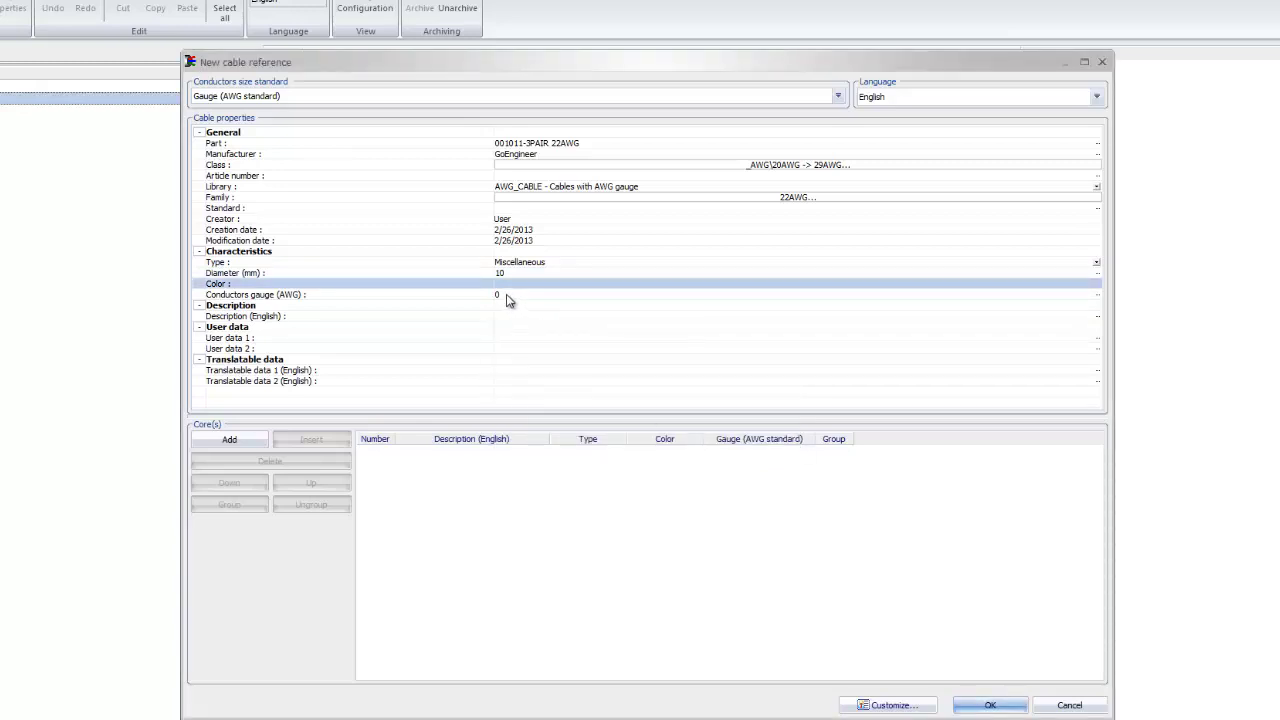
{"action": "left_click", "coordinate": [507, 294]}
{"action": "type", "text": "22"}
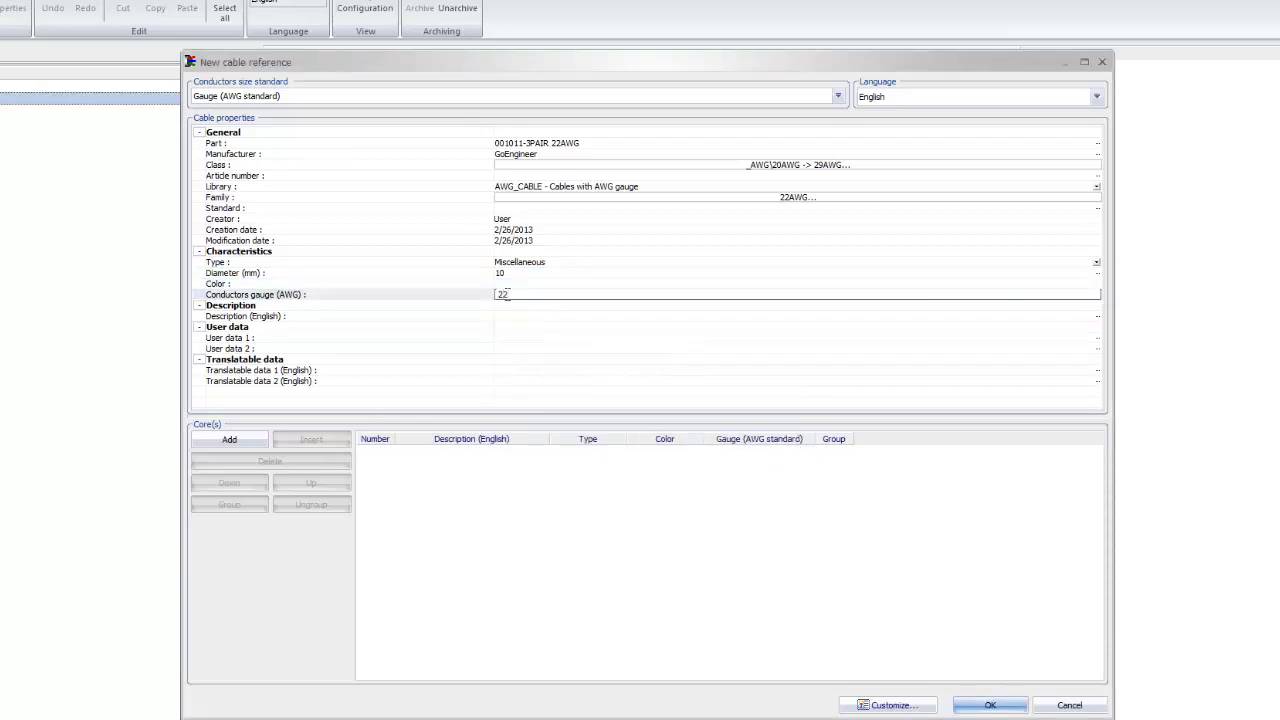
{"action": "key", "text": "Return"}
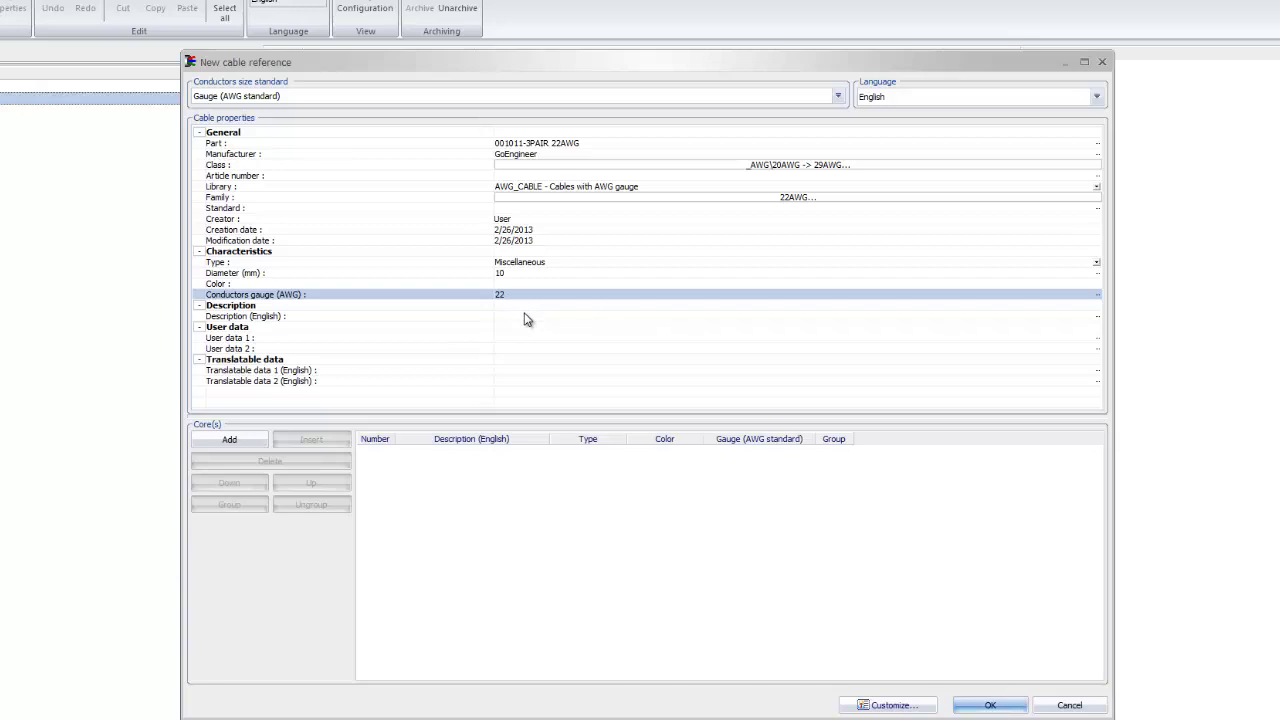
- Add cores until the cable has six cores numbered 1 to 6
{"action": "left_click", "coordinate": [229, 440]}
{"action": "left_click", "coordinate": [229, 440]}
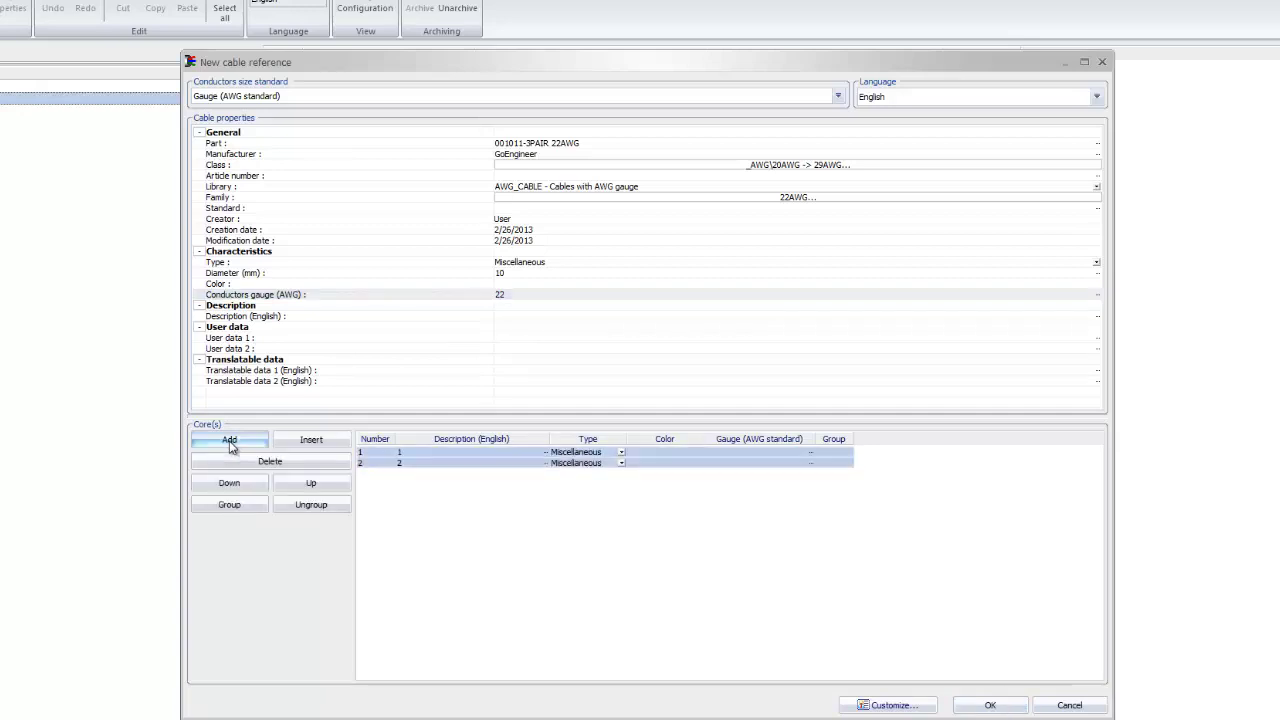
{"action": "left_click", "coordinate": [229, 440]}
{"action": "left_click", "coordinate": [229, 440]}
{"action": "left_click", "coordinate": [229, 440]}
{"action": "left_click", "coordinate": [229, 440]}
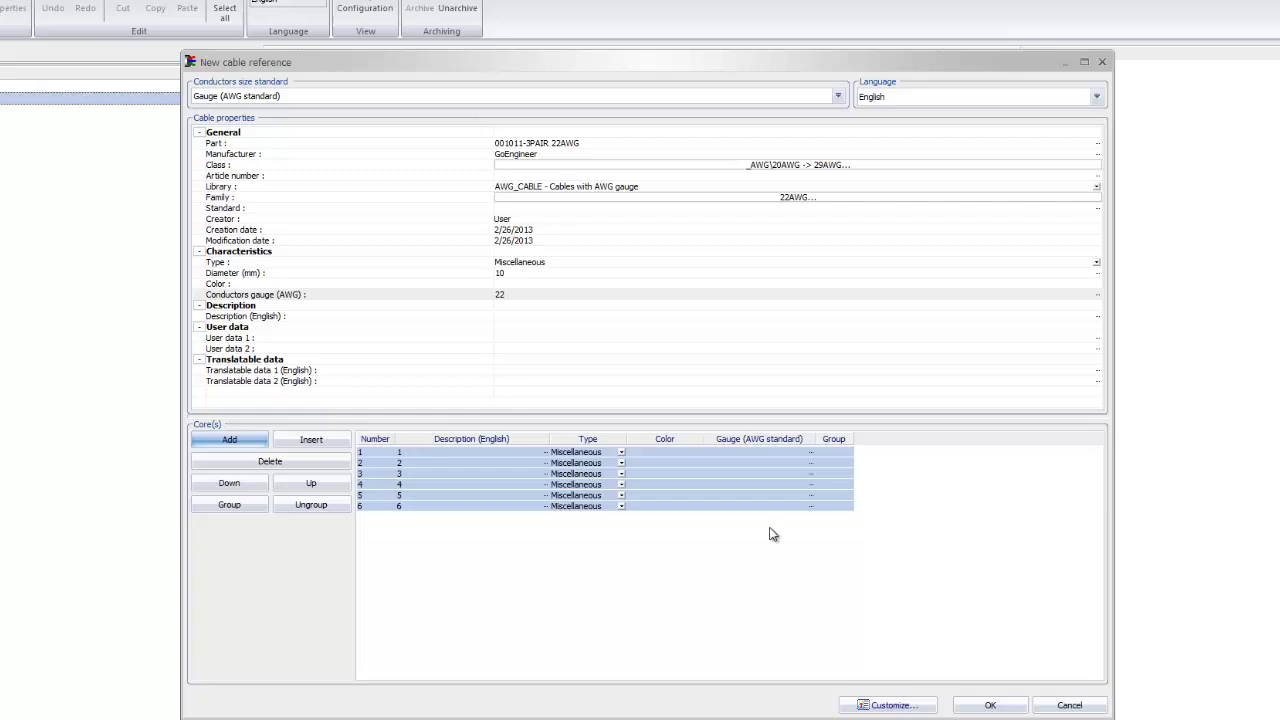
- Give all six cores gauge 22 and colour them Black
{"action": "left_click", "coordinate": [723, 451]}
{"action": "type", "text": "22"}
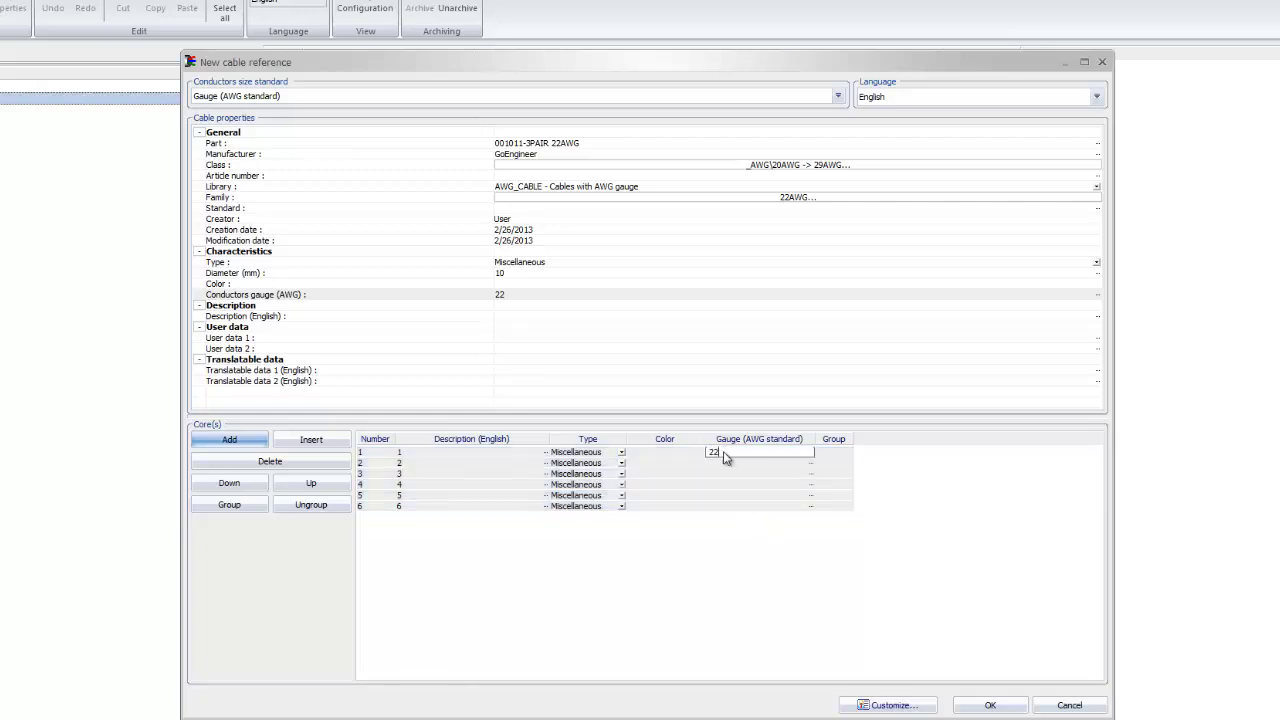
{"action": "key", "text": "Return"}
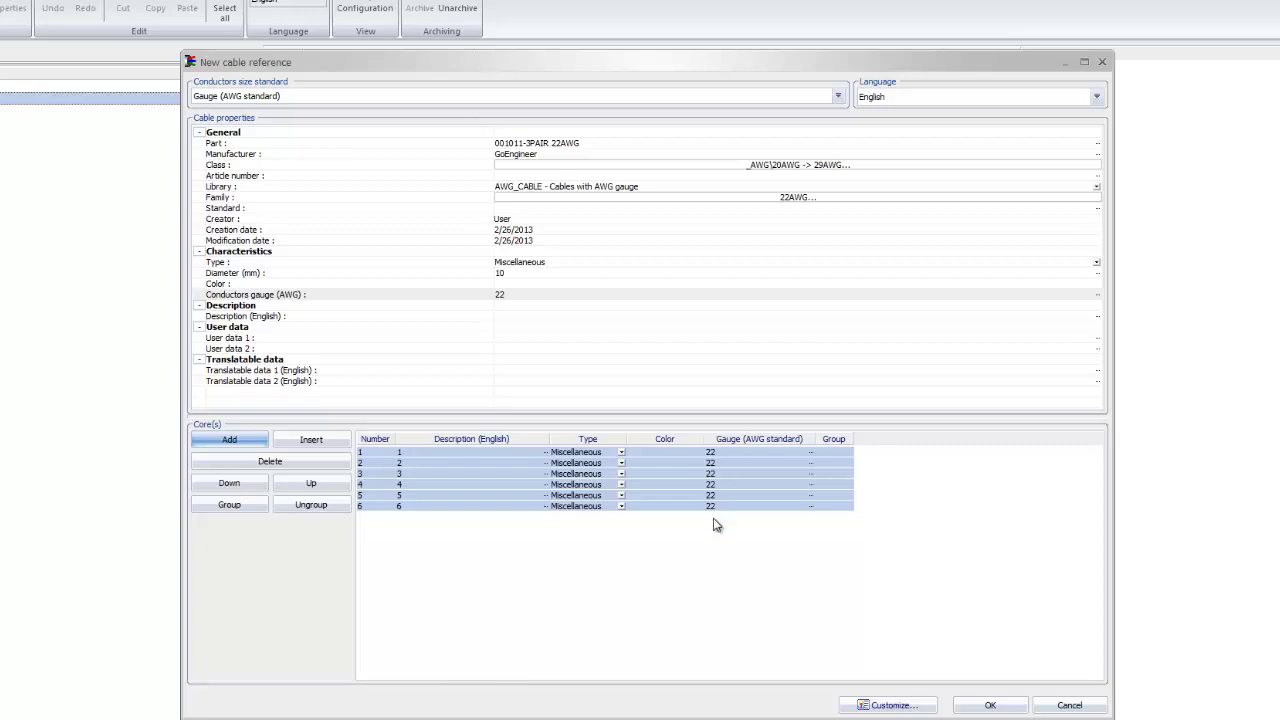
{"action": "left_click", "coordinate": [660, 452]}
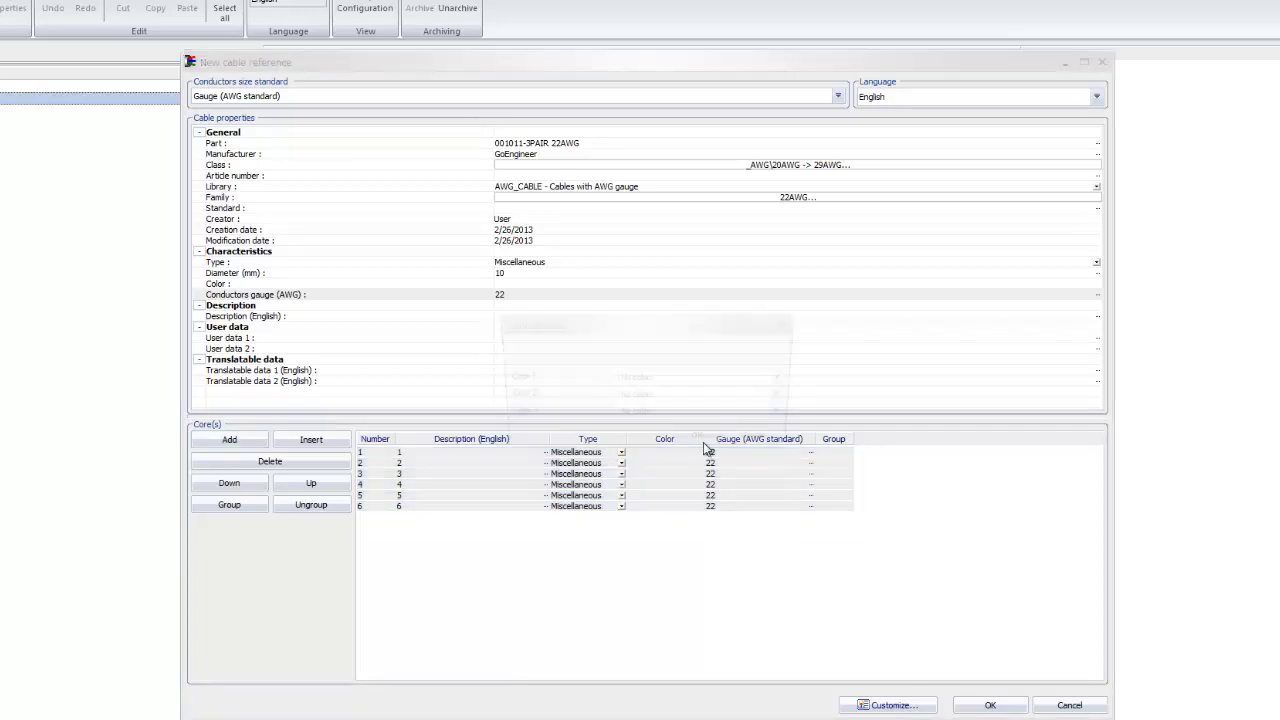
{"action": "left_click", "coordinate": [703, 452]}
{"action": "left_click", "coordinate": [789, 379]}
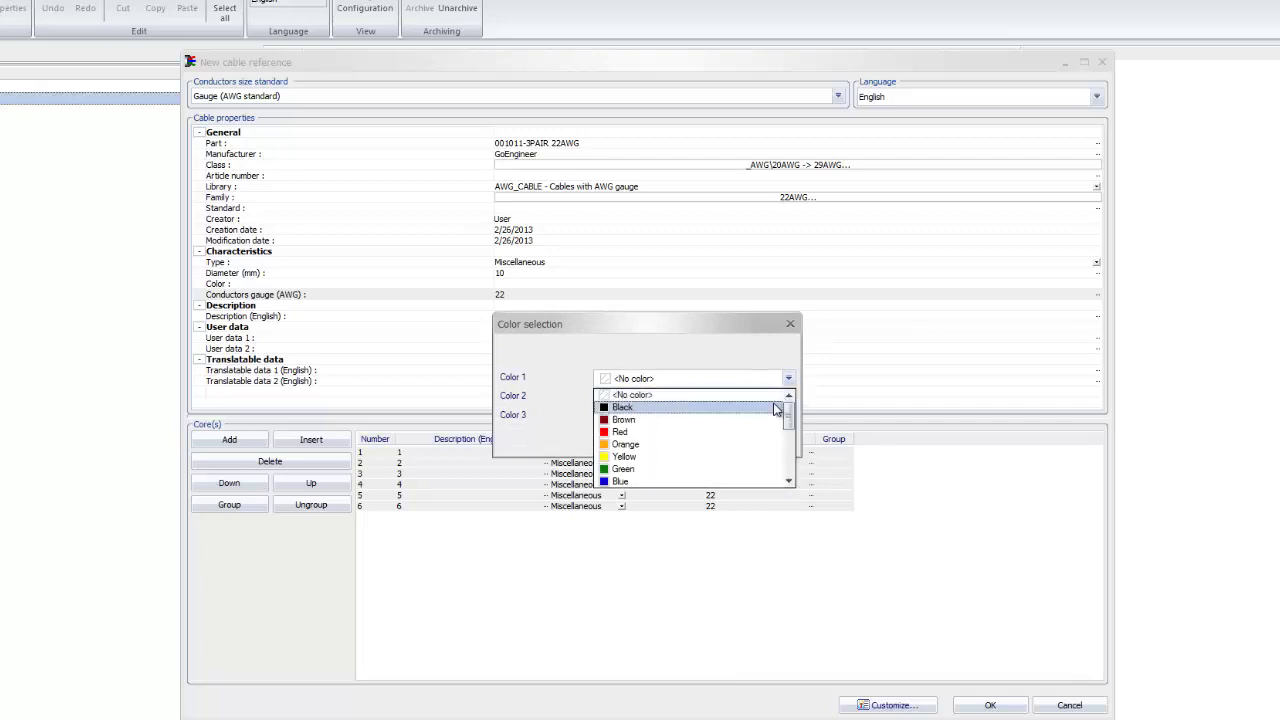
{"action": "left_click", "coordinate": [777, 418]}
{"action": "left_click", "coordinate": [703, 445]}
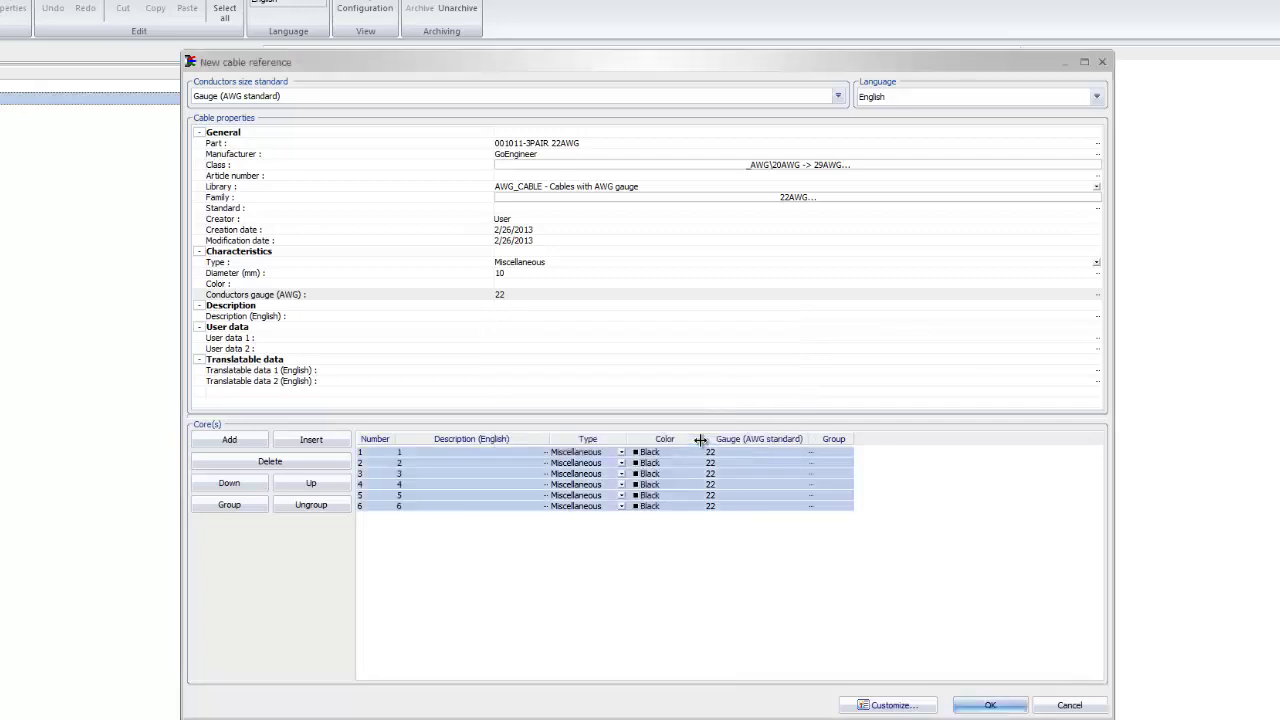
{"action": "left_click", "coordinate": [706, 560]}
- Change core 5's colour to Blue
{"action": "left_click_drag", "start_coordinate": [660, 504], "coordinate": [660, 495]}
{"action": "left_click", "coordinate": [703, 495]}
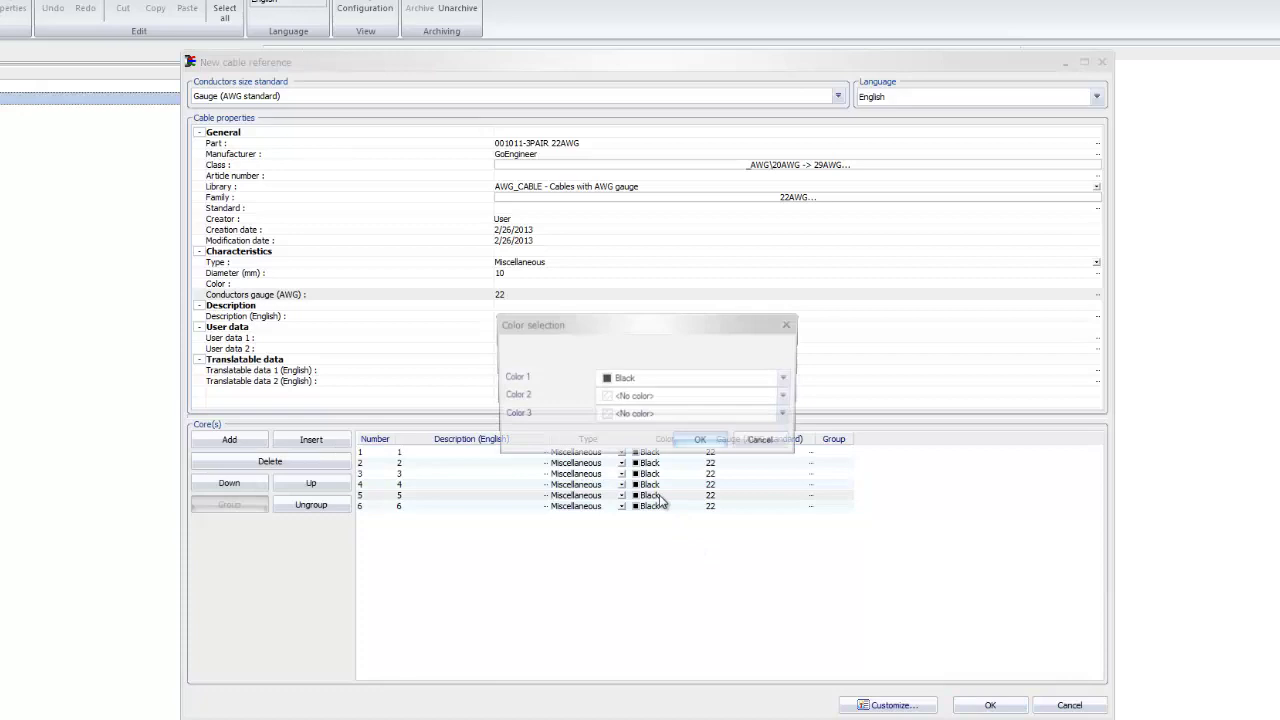
{"action": "left_click", "coordinate": [789, 379]}
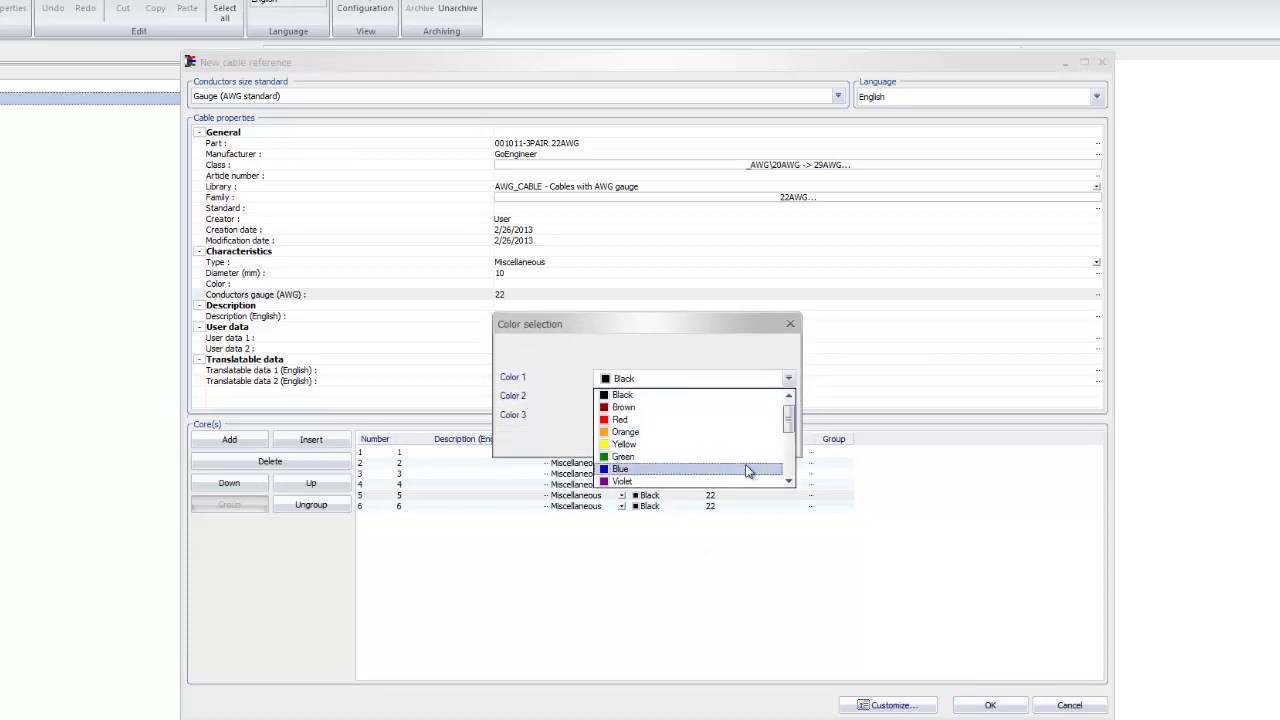
{"action": "left_click", "coordinate": [749, 468]}
{"action": "left_click", "coordinate": [706, 444]}
- Change core 6's colour to Green-yellow, leaving core 1's type unchanged
{"action": "left_click", "coordinate": [663, 506]}
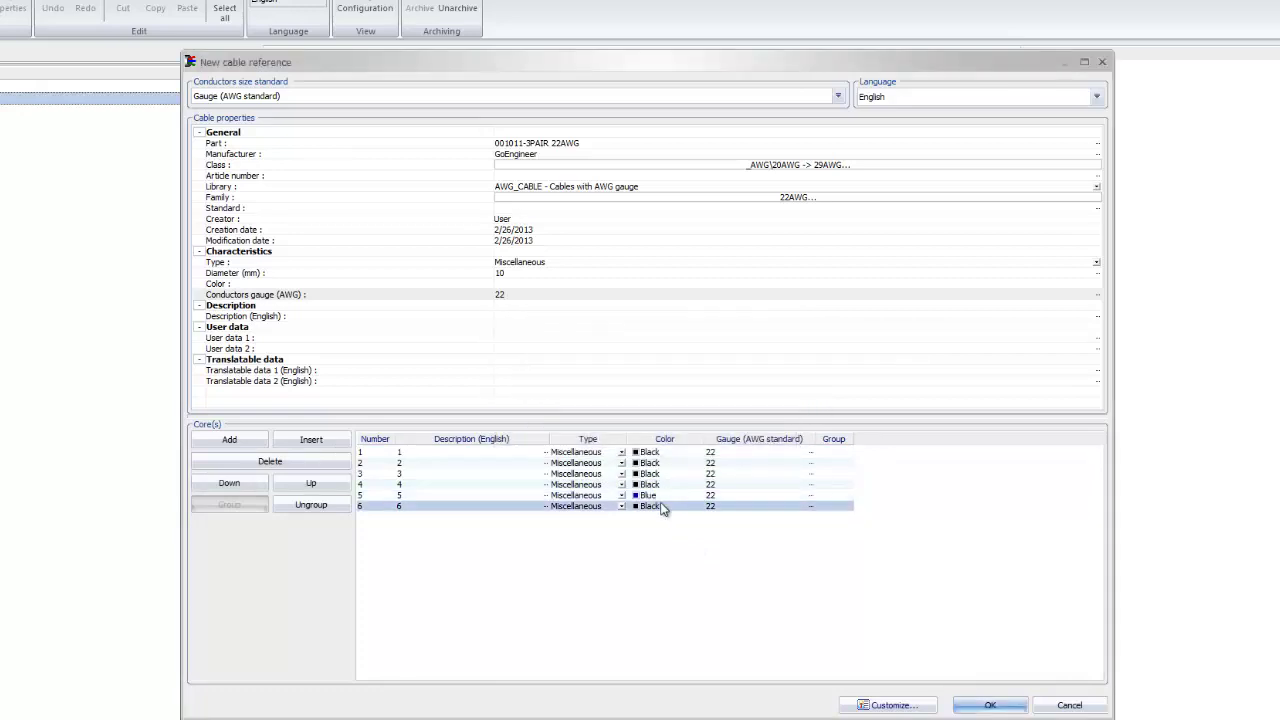
{"action": "left_click", "coordinate": [663, 506]}
{"action": "left_click", "coordinate": [789, 378]}
{"action": "scroll", "coordinate": [786, 446], "scroll_direction": "down", "scroll_amount": 3}
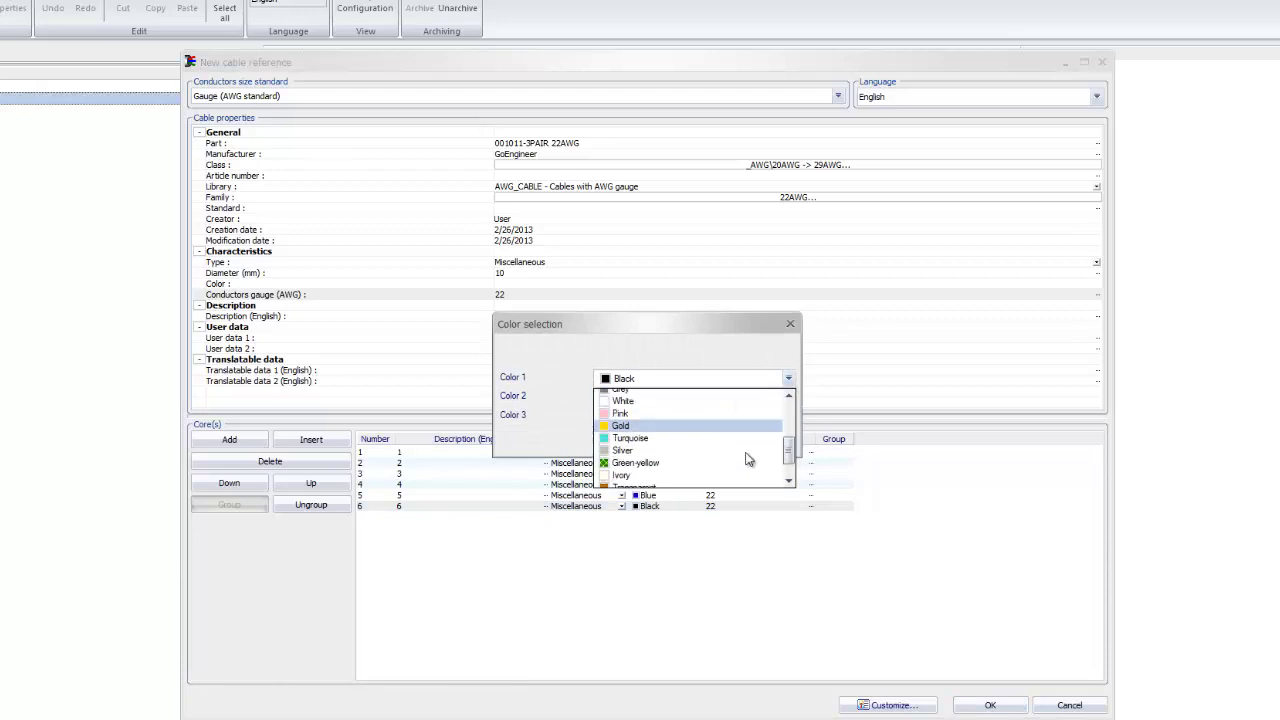
{"action": "left_click", "coordinate": [729, 423]}
{"action": "left_click", "coordinate": [703, 444]}
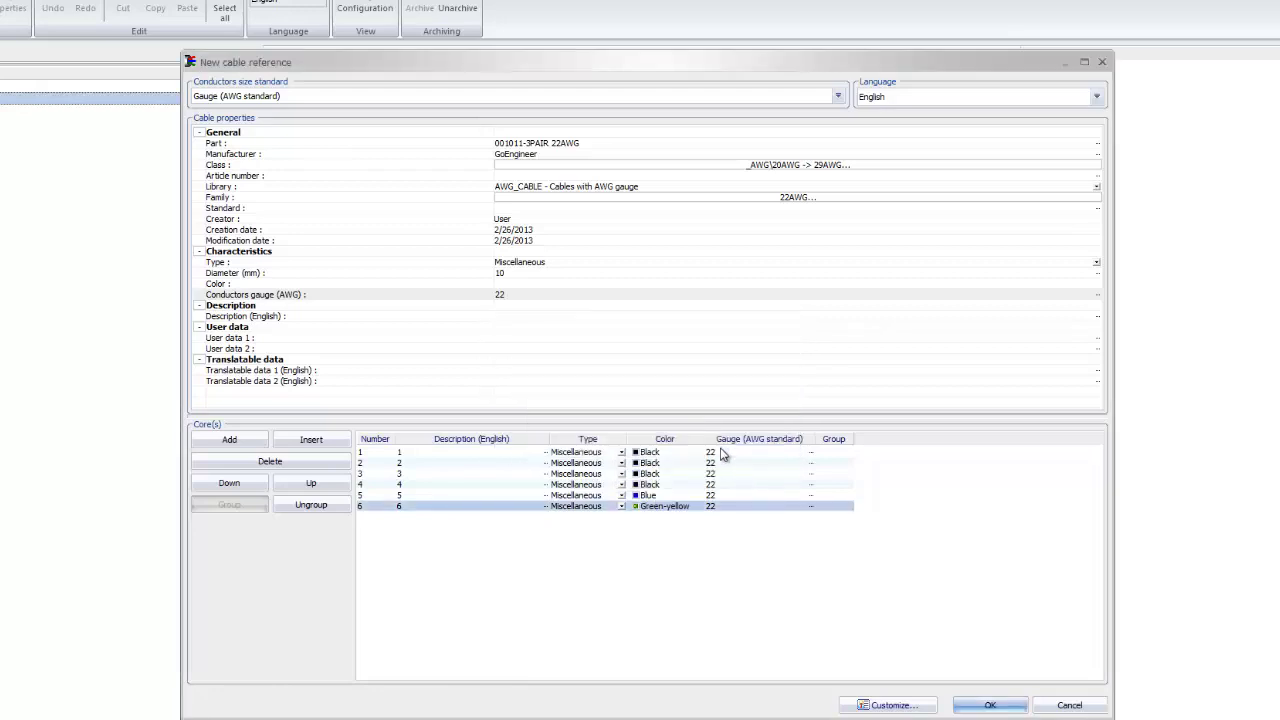
{"action": "left_click", "coordinate": [621, 453]}
{"action": "left_click", "coordinate": [621, 453]}
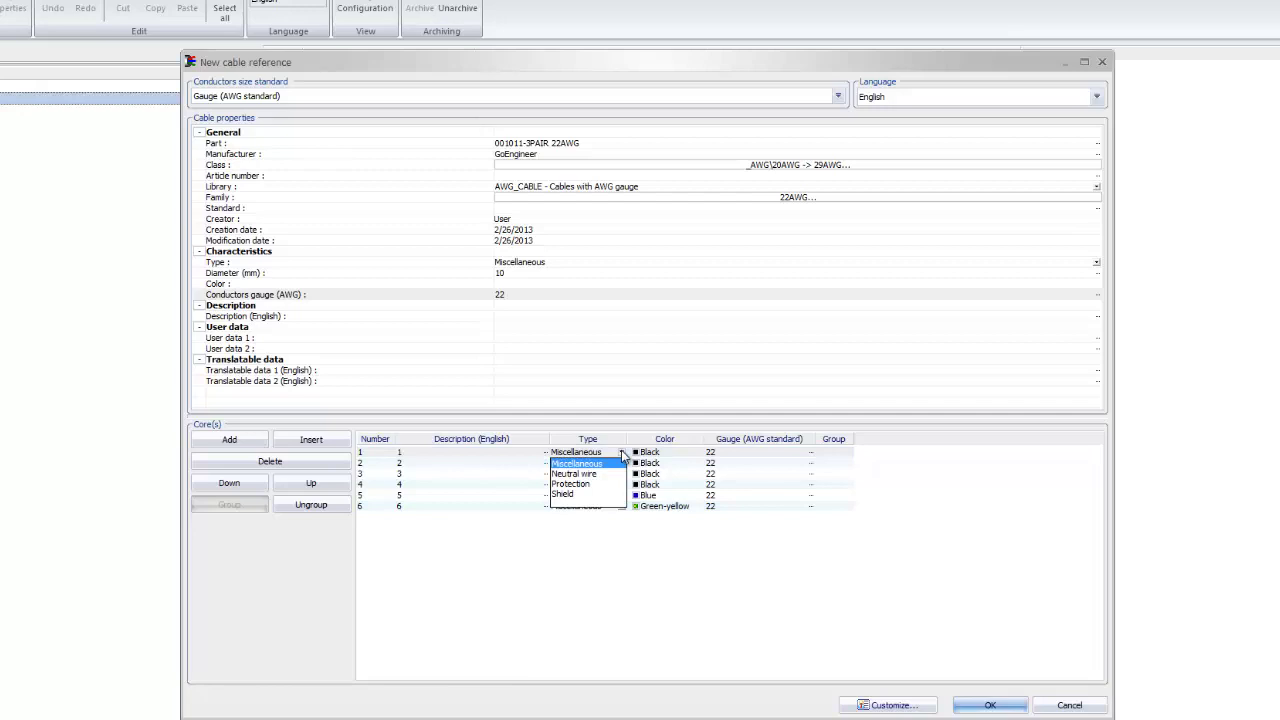
{"action": "left_click", "coordinate": [777, 651]}
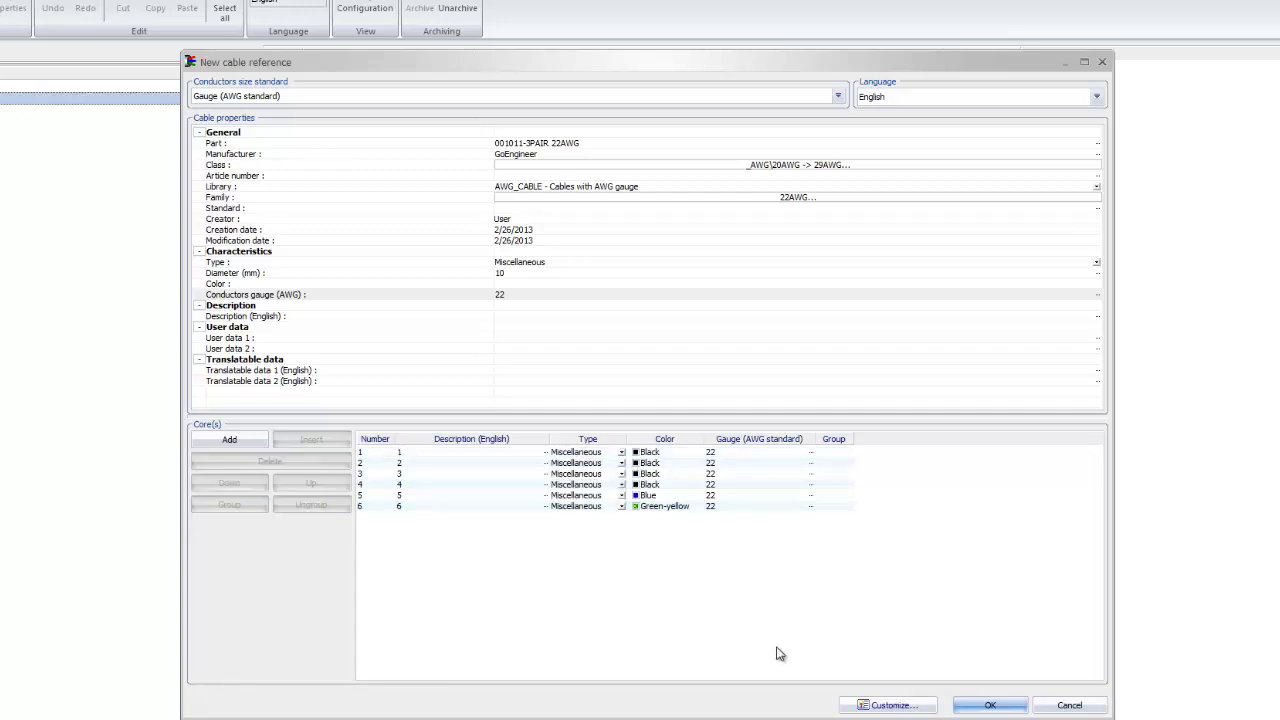
- Enter descriptions L1-Black for core 1 and L2-Black for core 2
{"action": "left_click", "coordinate": [446, 453]}
{"action": "left_click", "coordinate": [446, 453]}
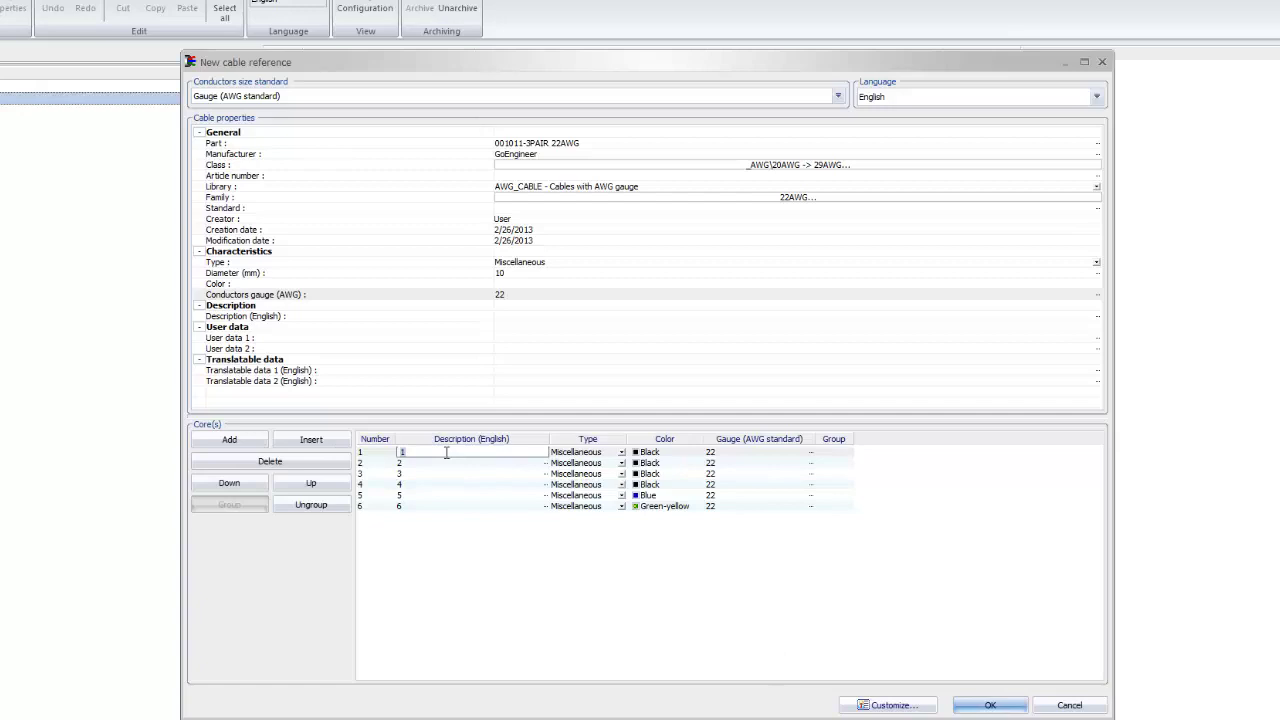
{"action": "type", "text": "L1-Black"}
{"action": "key", "text": "Return"}
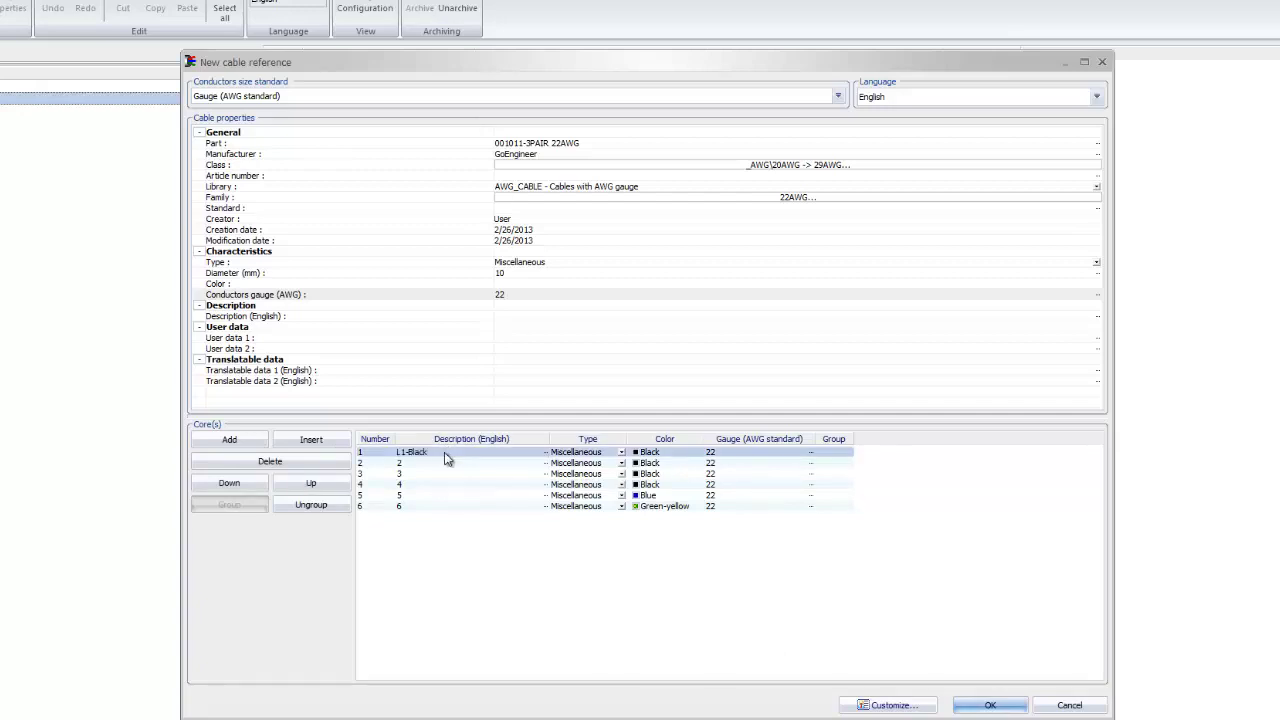
{"action": "left_click", "coordinate": [424, 463]}
{"action": "type", "text": "L2-"}
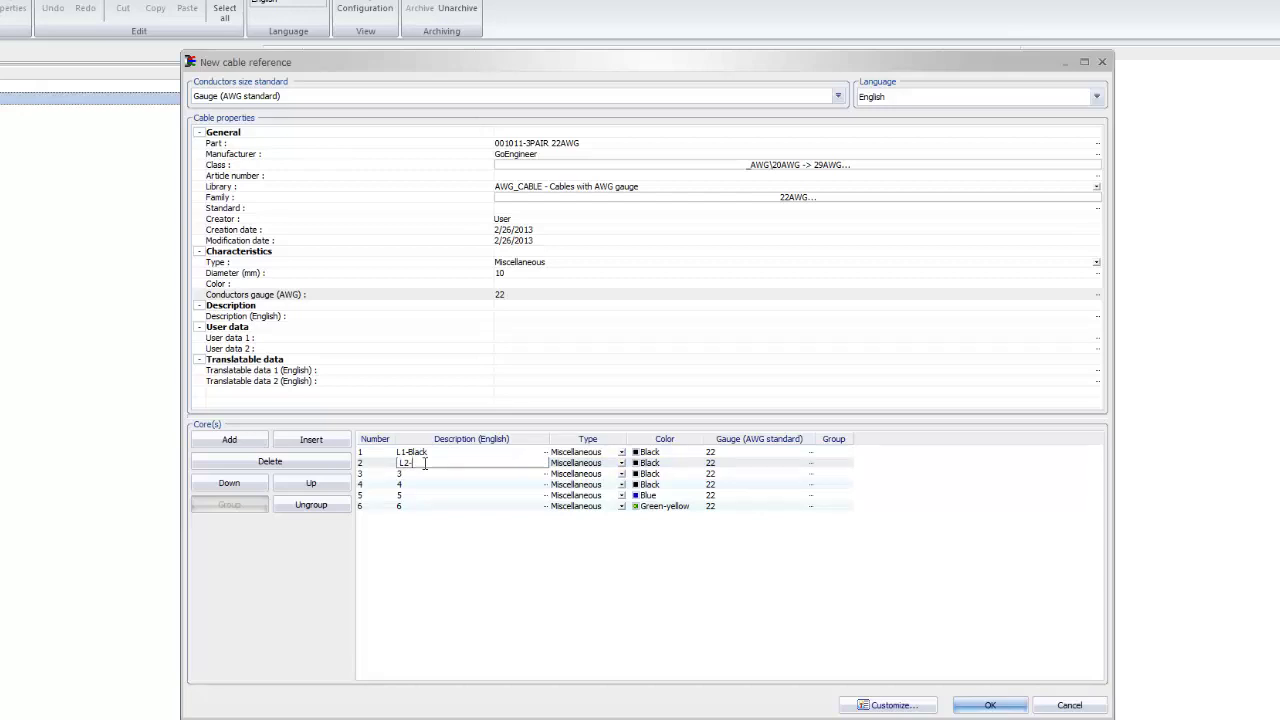
{"action": "type", "text": "ack"}
{"action": "key", "text": "Return"}
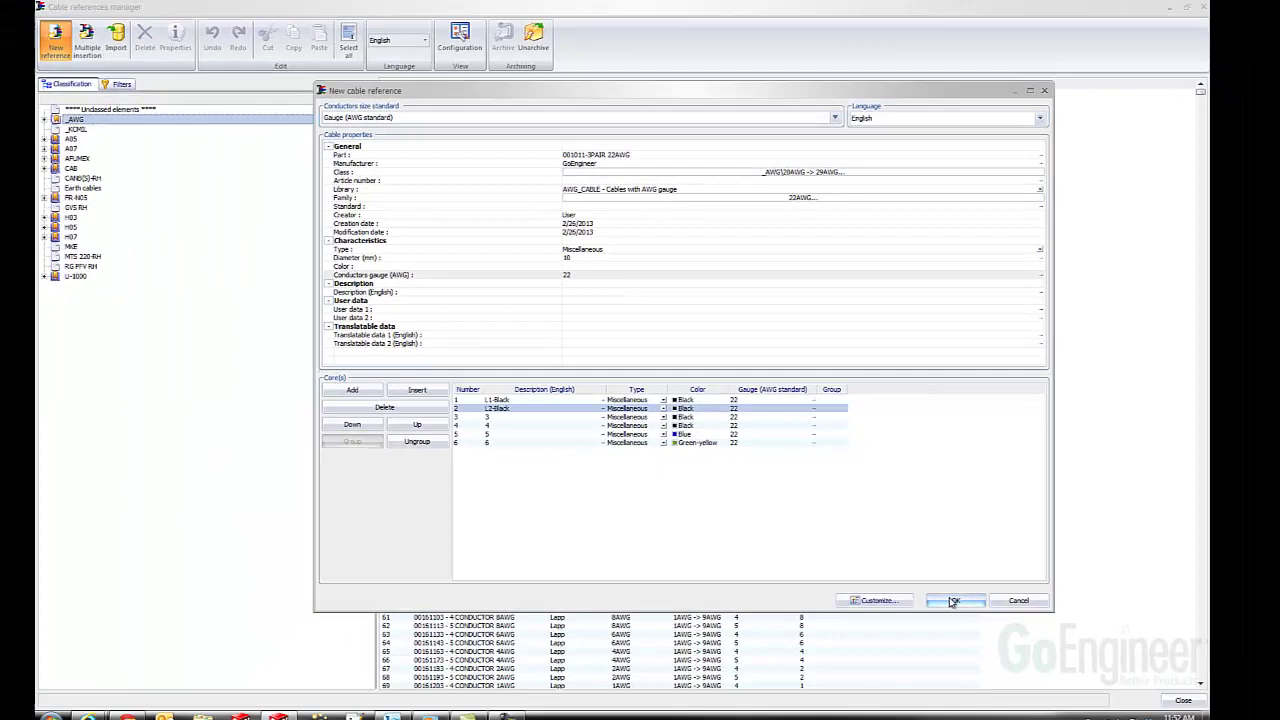
- Save the new cable reference, then show the filter fields for the cable list
{"action": "left_click", "coordinate": [987, 706]}
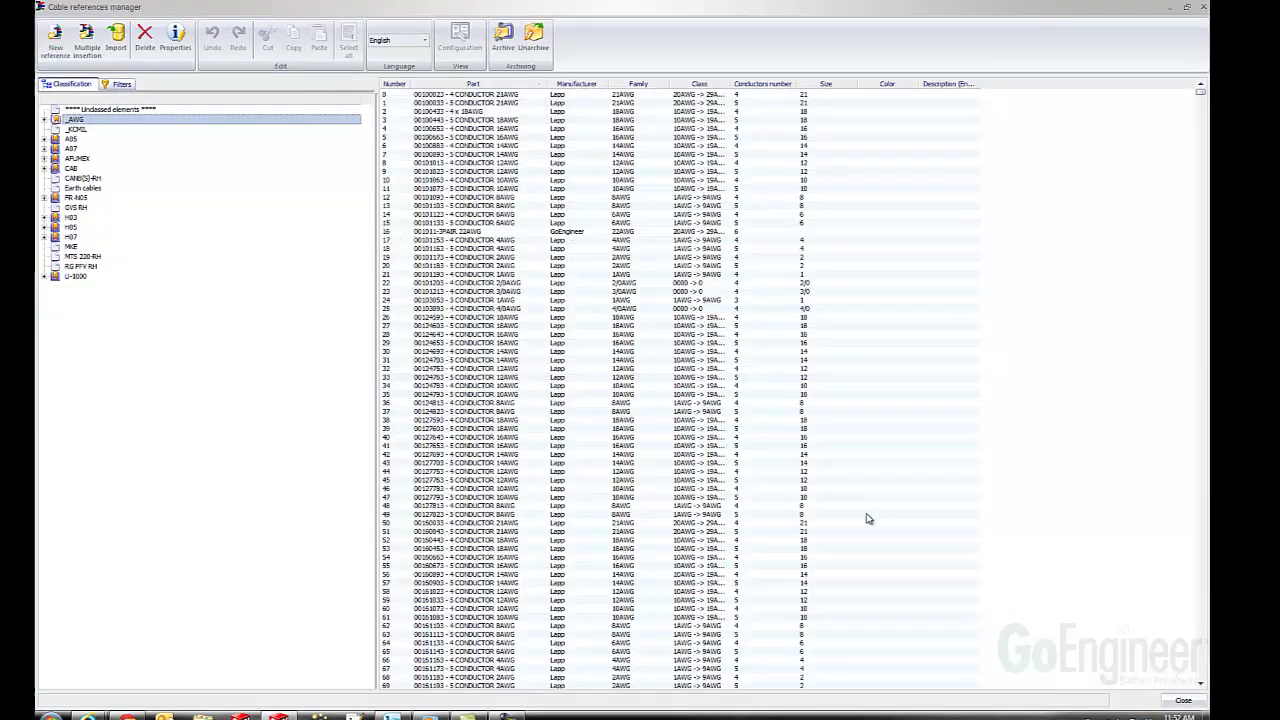
{"action": "left_click", "coordinate": [771, 489]}
{"action": "scroll", "coordinate": [773, 492], "scroll_direction": "down", "scroll_amount": 6}
{"action": "scroll", "coordinate": [773, 492], "scroll_direction": "down", "scroll_amount": 20}
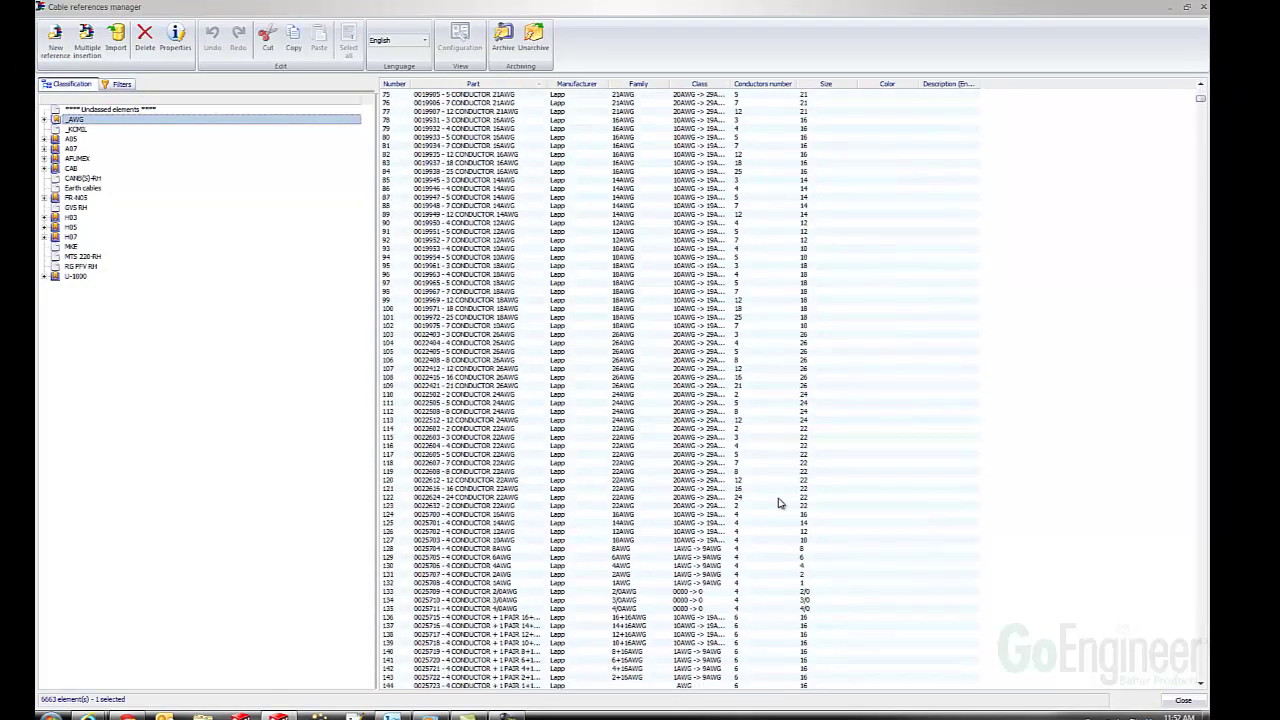
{"action": "scroll", "coordinate": [776, 503], "scroll_direction": "down", "scroll_amount": 5}
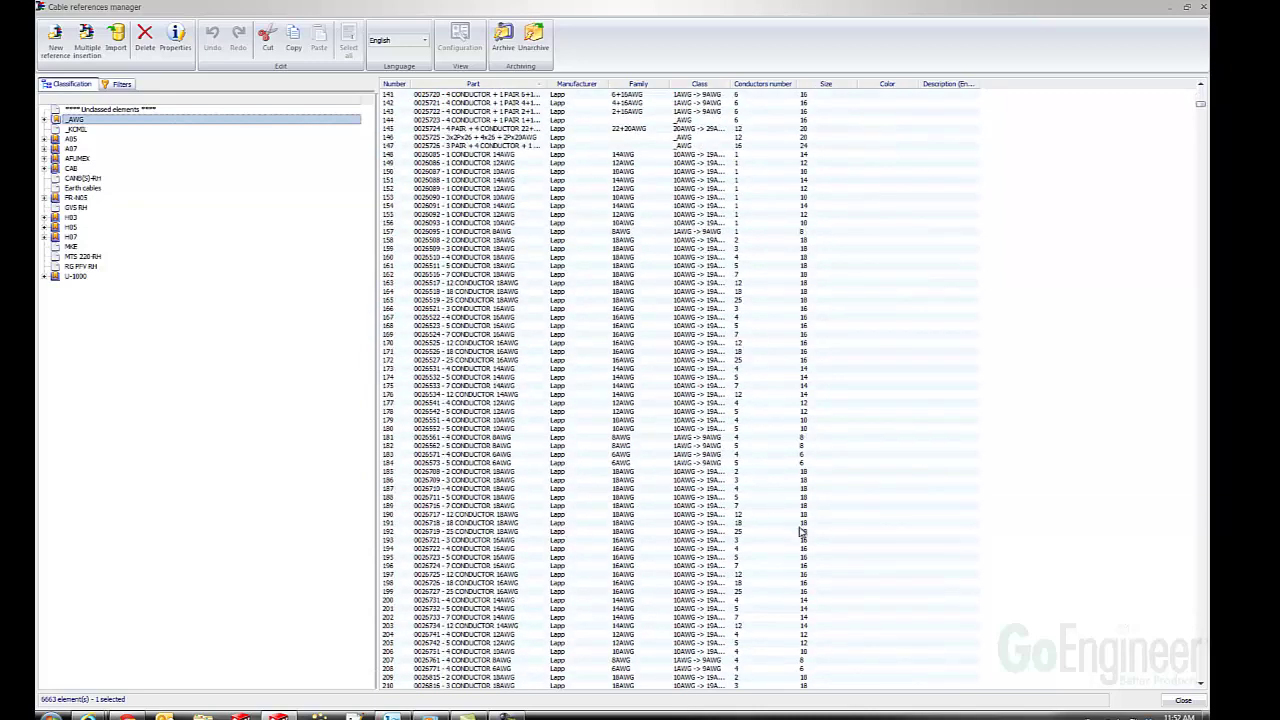
{"action": "left_click", "coordinate": [126, 85]}
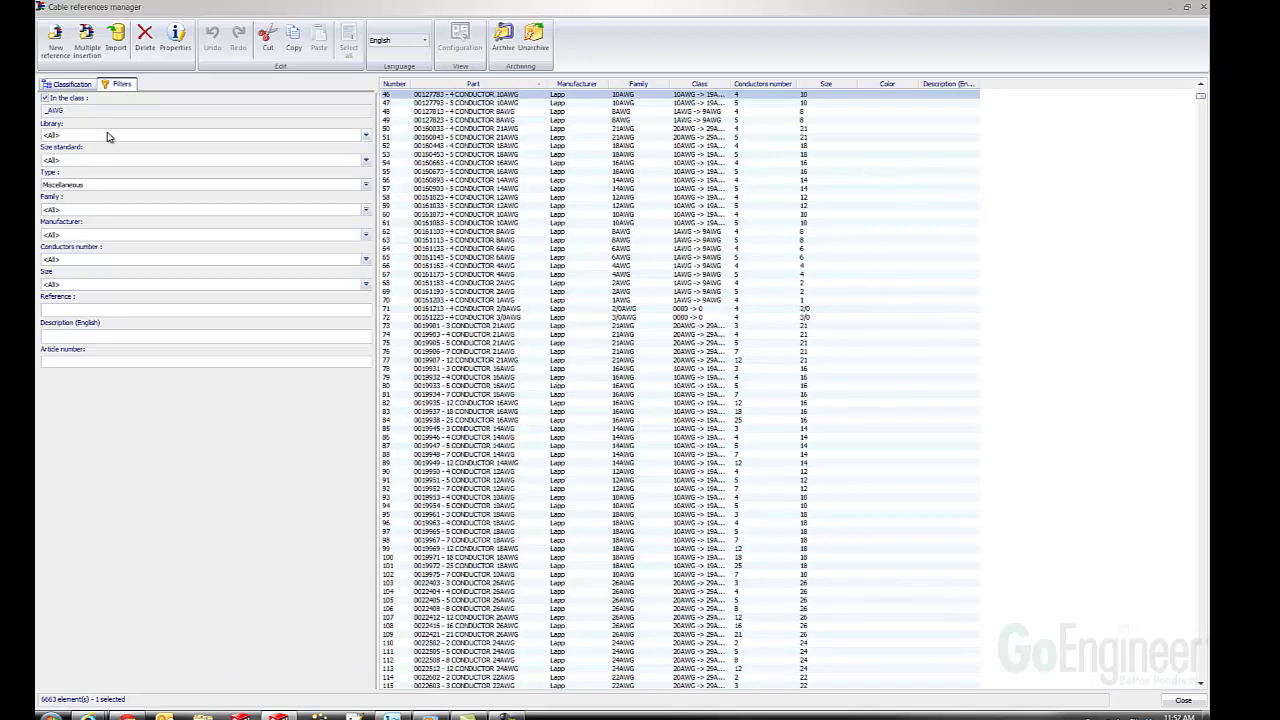
- Filter the list by library AWG_CABLE, size standard Gauge (AWG standard) and type Miscellaneous
{"action": "left_click", "coordinate": [108, 136]}
{"action": "left_click", "coordinate": [102, 156]}
{"action": "left_click", "coordinate": [103, 160]}
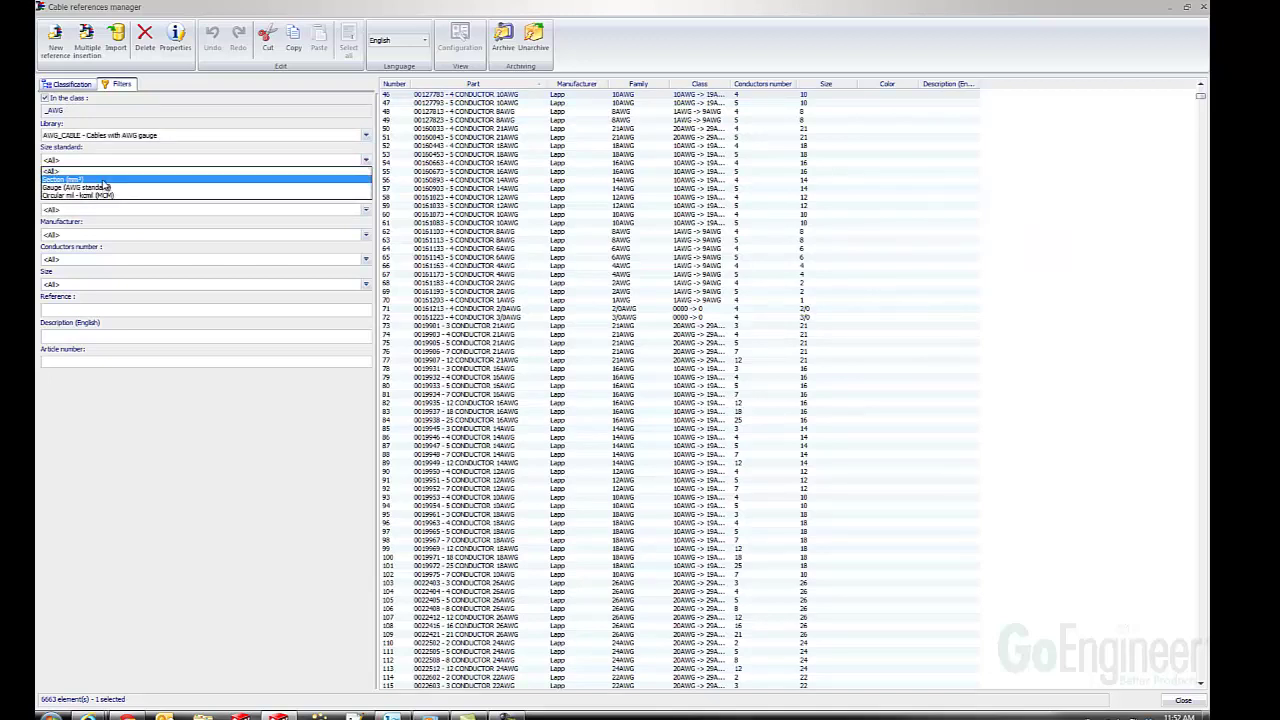
{"action": "left_click", "coordinate": [104, 188]}
{"action": "left_click", "coordinate": [104, 188]}
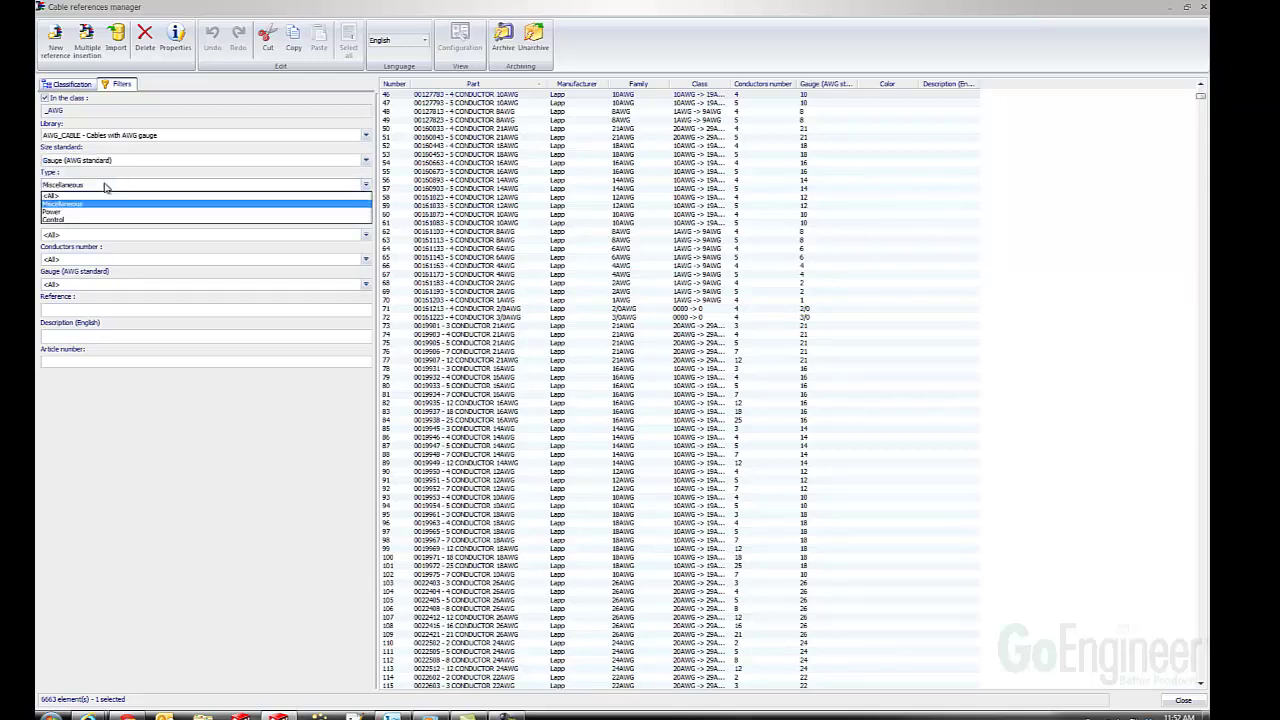
{"action": "left_click", "coordinate": [105, 207]}
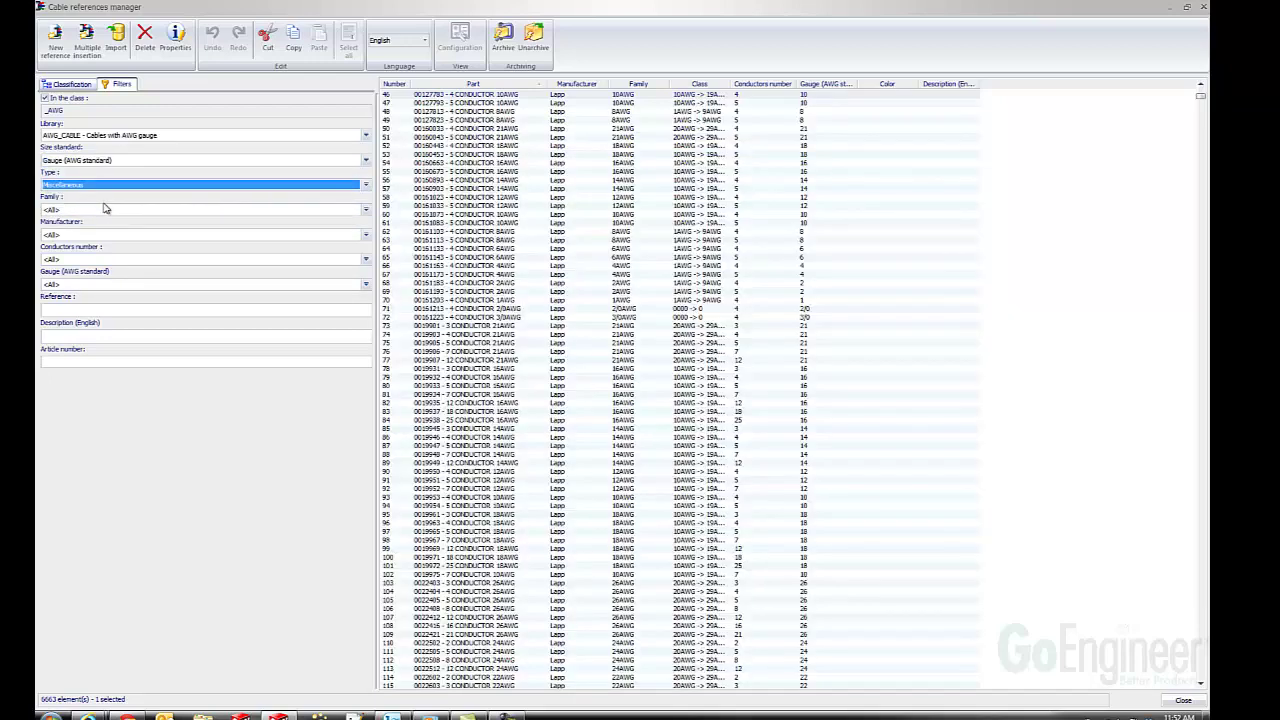
- Narrow the filter further to family 22AWG and manufacturer GoEngineer
{"action": "left_click", "coordinate": [105, 208]}
{"action": "scroll", "coordinate": [106, 250], "scroll_direction": "down", "scroll_amount": 8}
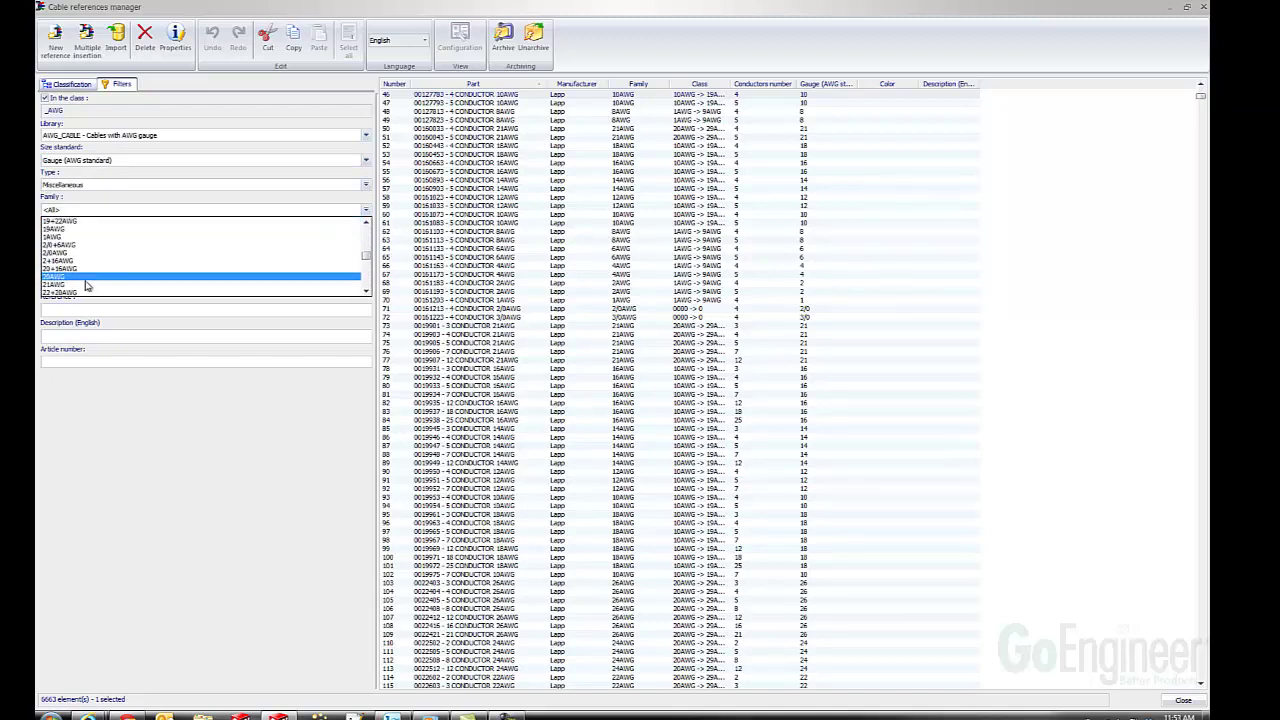
{"action": "scroll", "coordinate": [90, 284], "scroll_direction": "down", "scroll_amount": 3}
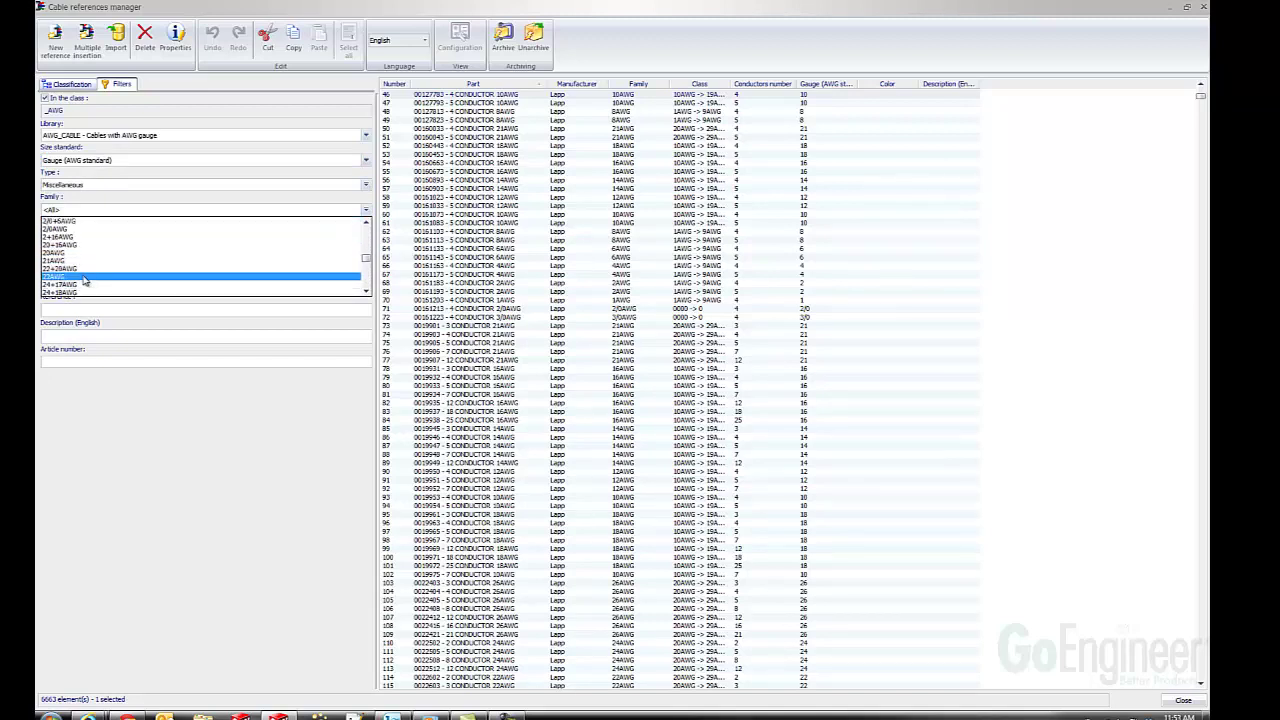
{"action": "left_click", "coordinate": [85, 277]}
{"action": "left_click", "coordinate": [88, 236]}
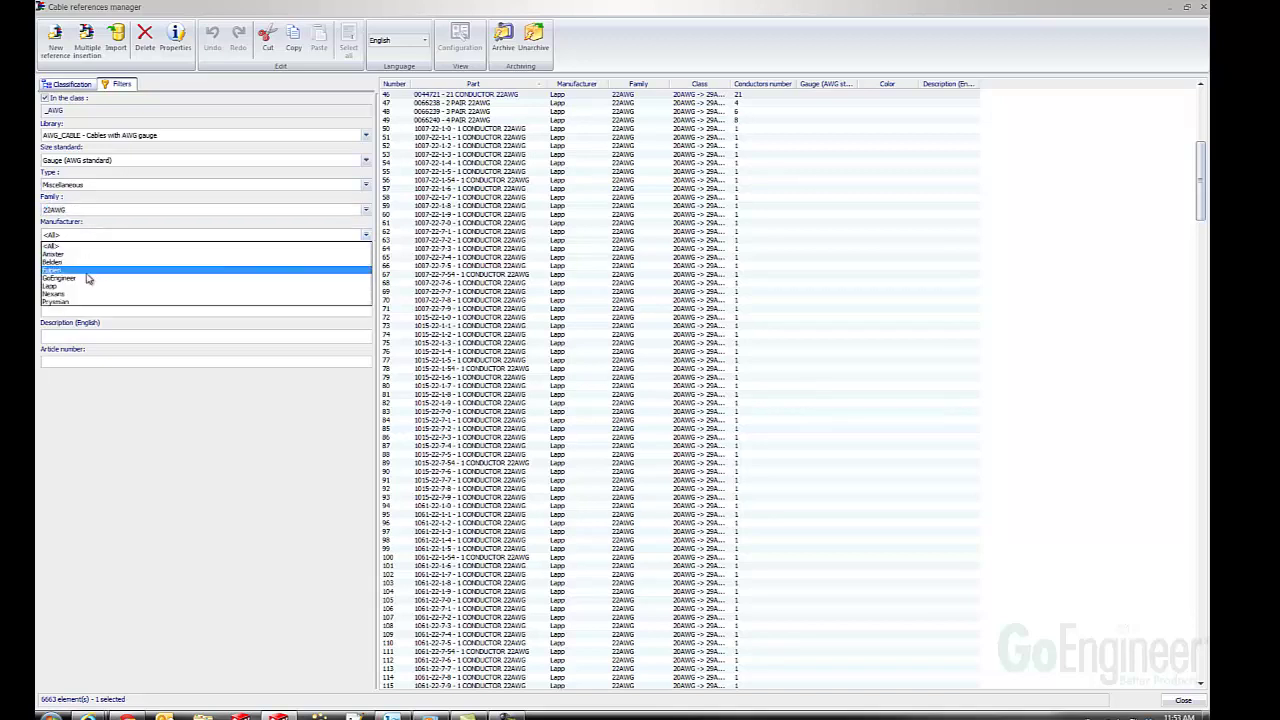
{"action": "left_click", "coordinate": [86, 277]}
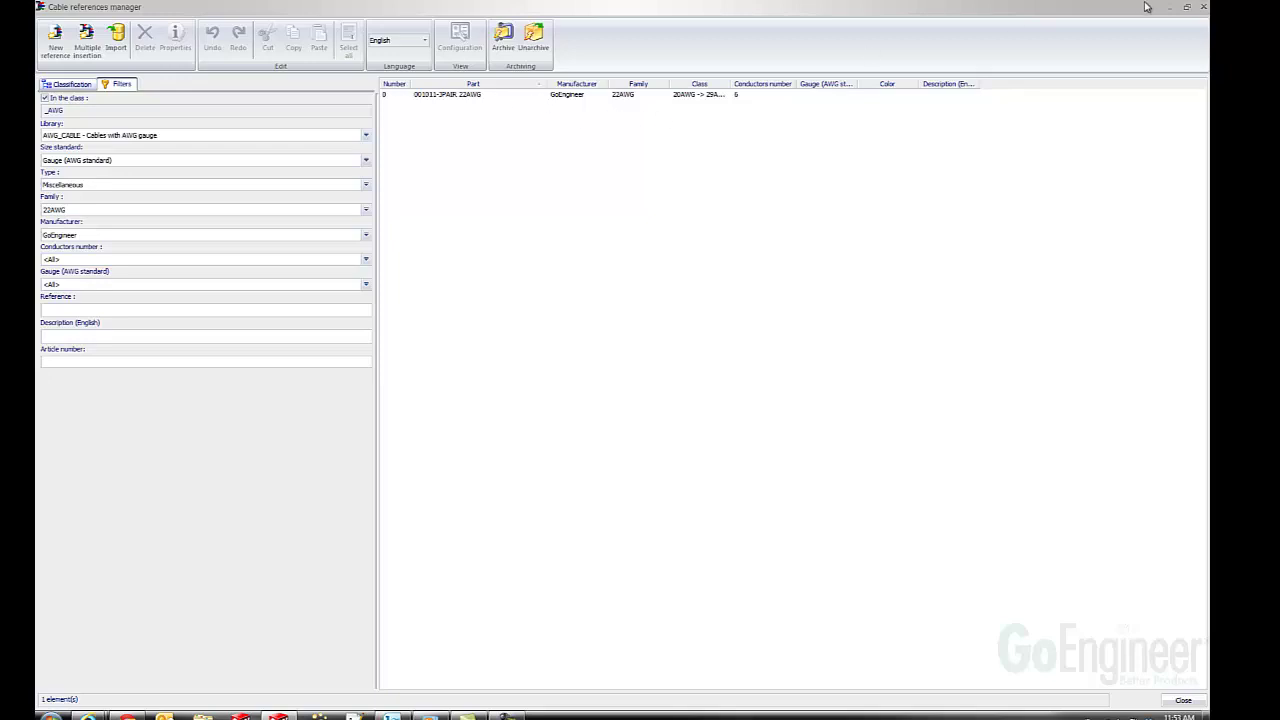
- Close the manager and filter the reopened list by reference 001011-3PAIR 22AWG
{"action": "left_click", "coordinate": [1203, 7]}
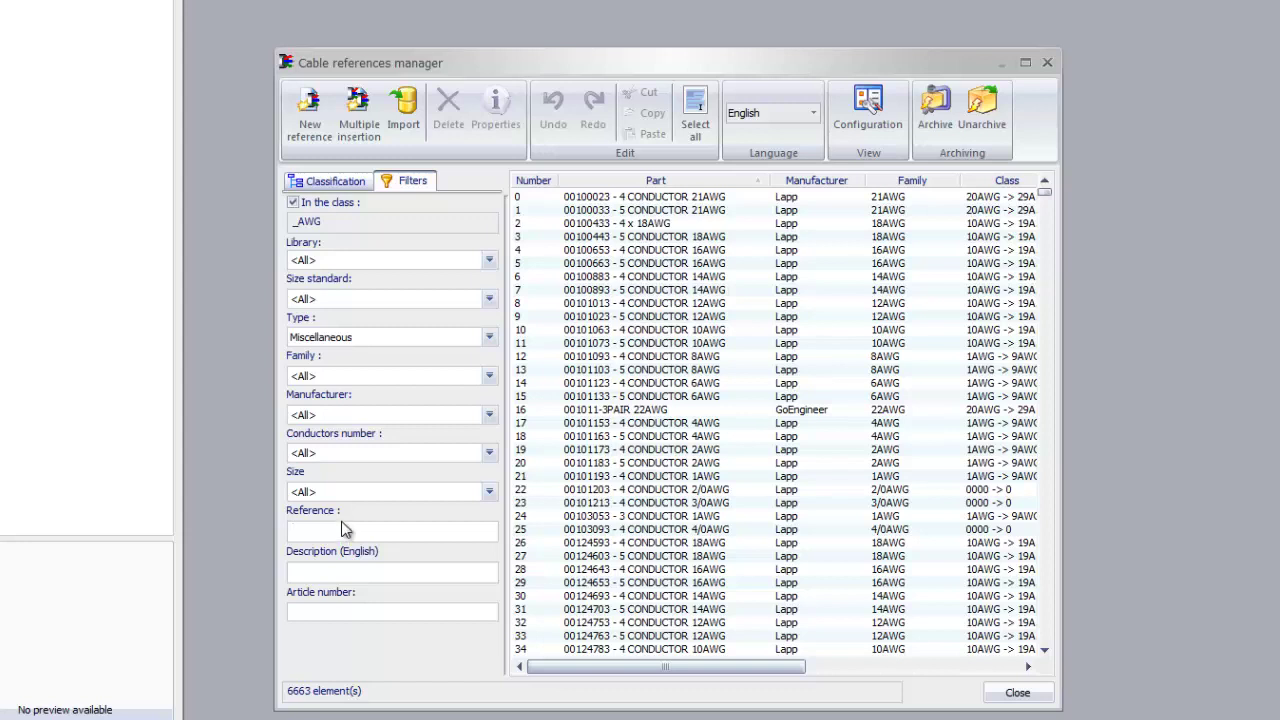
{"action": "type", "text": "001011-3PAIR 22AWG"}
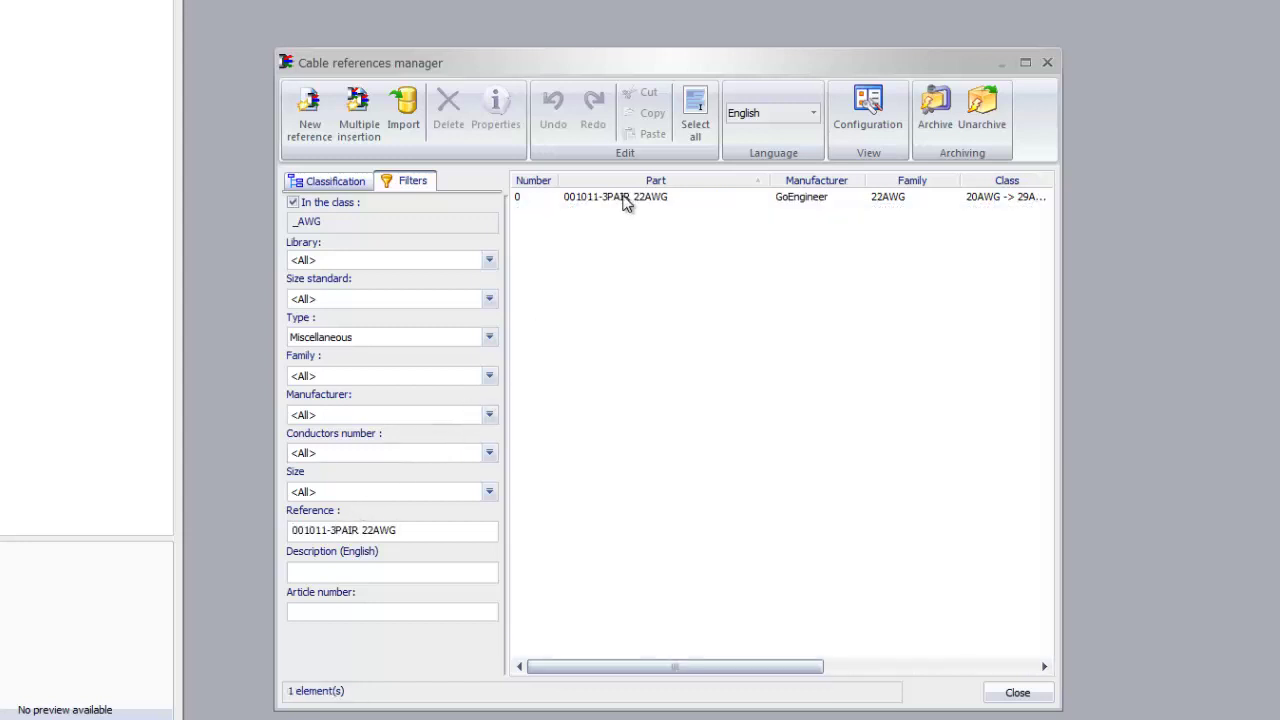